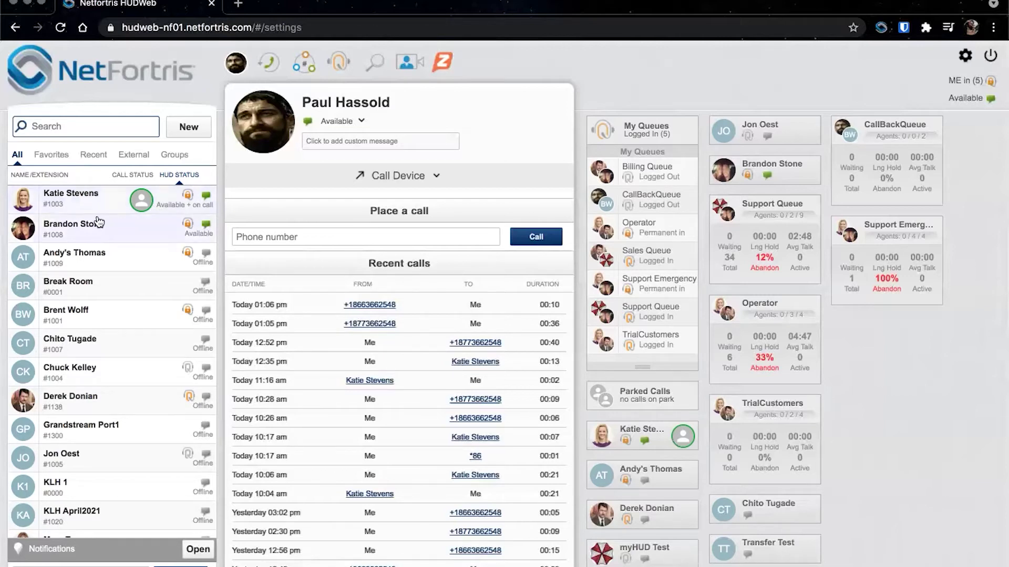
pyautogui.moveTo(30, 195)
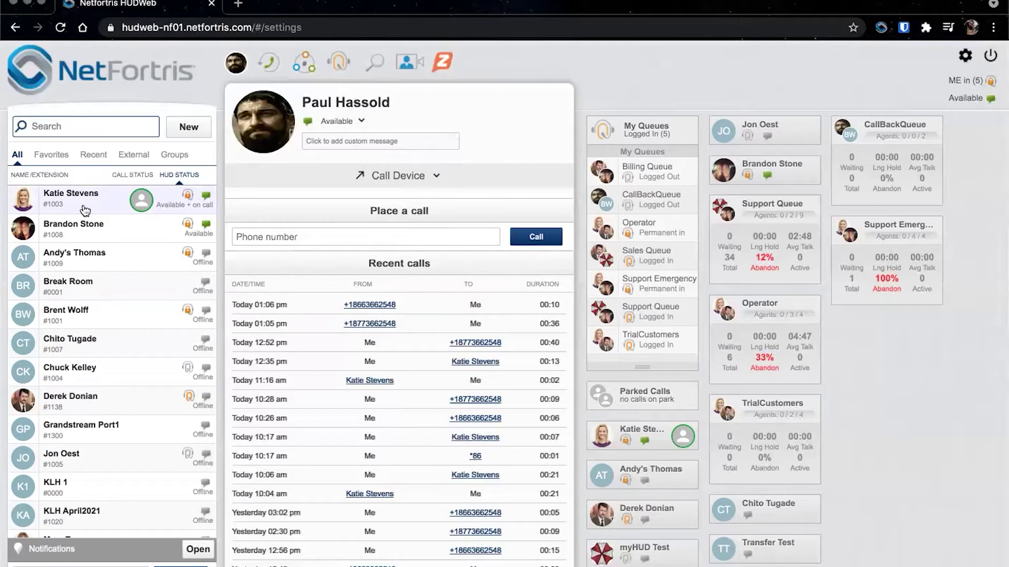
pyautogui.click(85, 211)
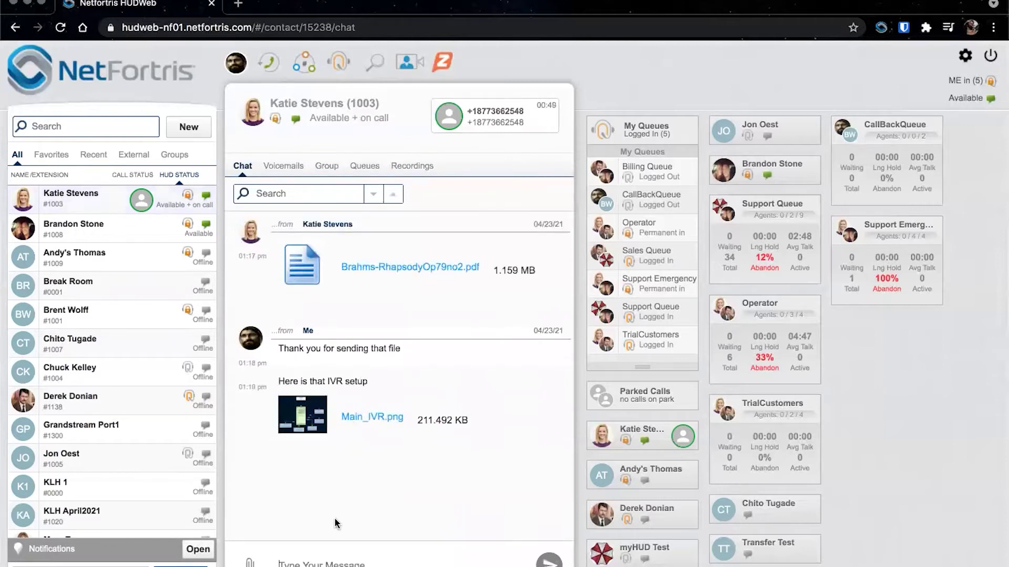
# - Check the chat's file-attachment options, dismiss them, and filter the contact list to External
pyautogui.click(250, 562)
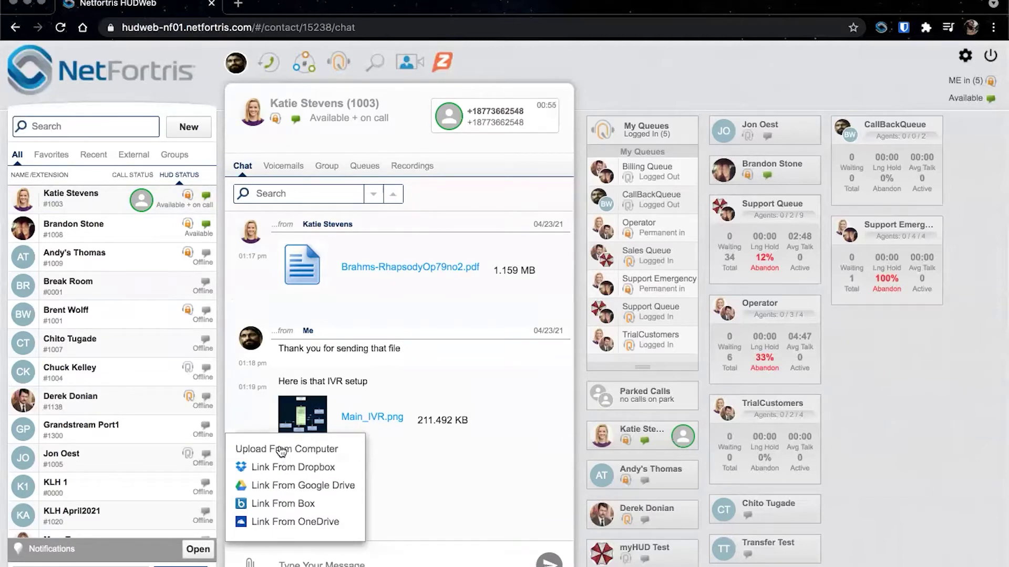
pyautogui.click(384, 479)
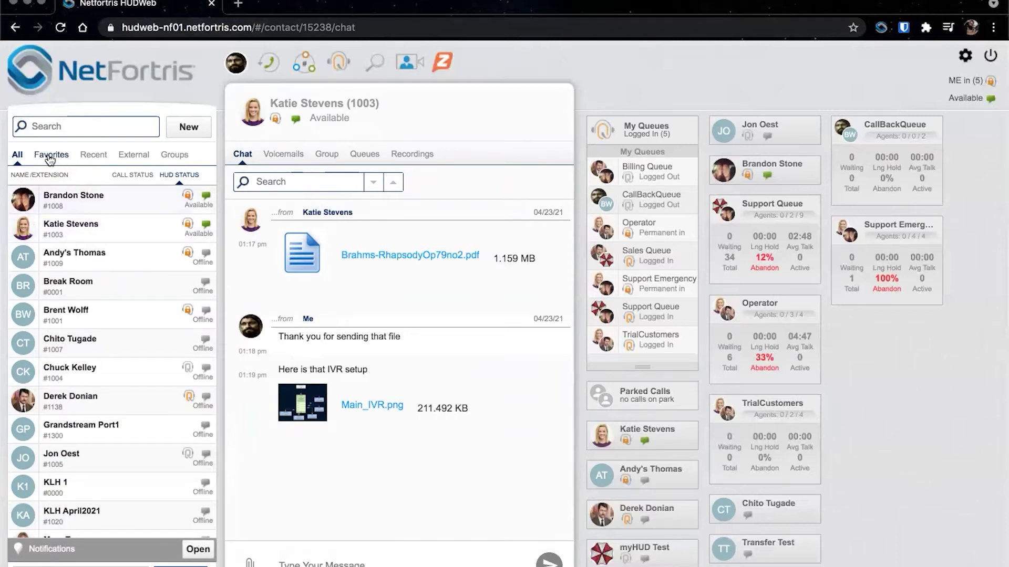
pyautogui.click(133, 155)
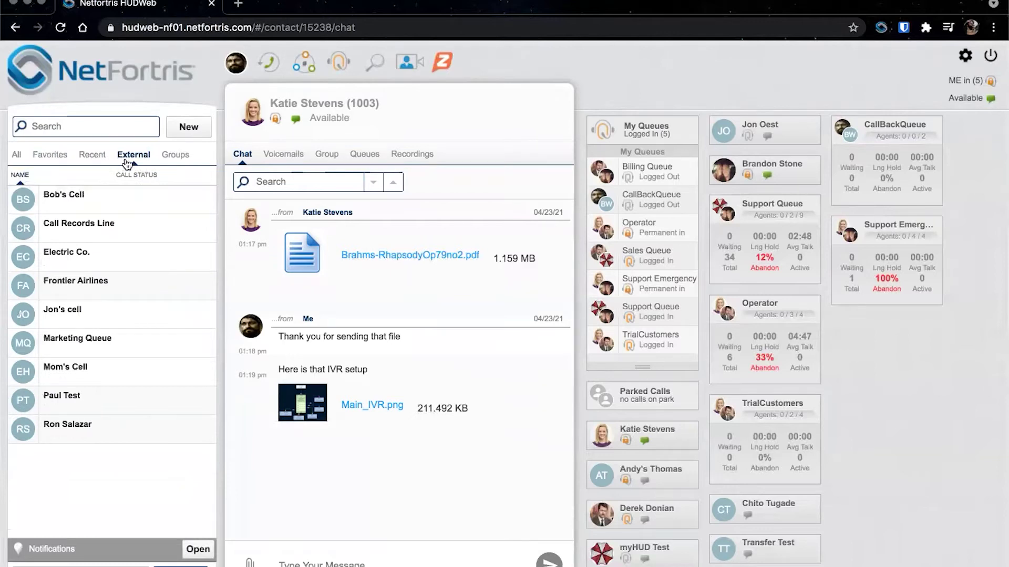
# - Start and cancel a new contact, view a Favorites contact card, then list the Groups
pyautogui.click(189, 126)
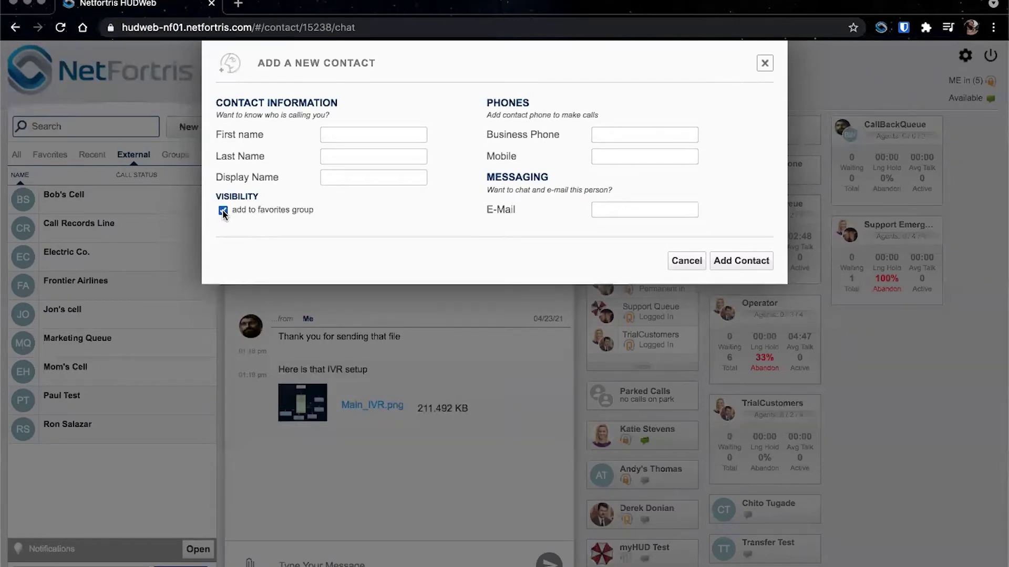
pyautogui.click(682, 260)
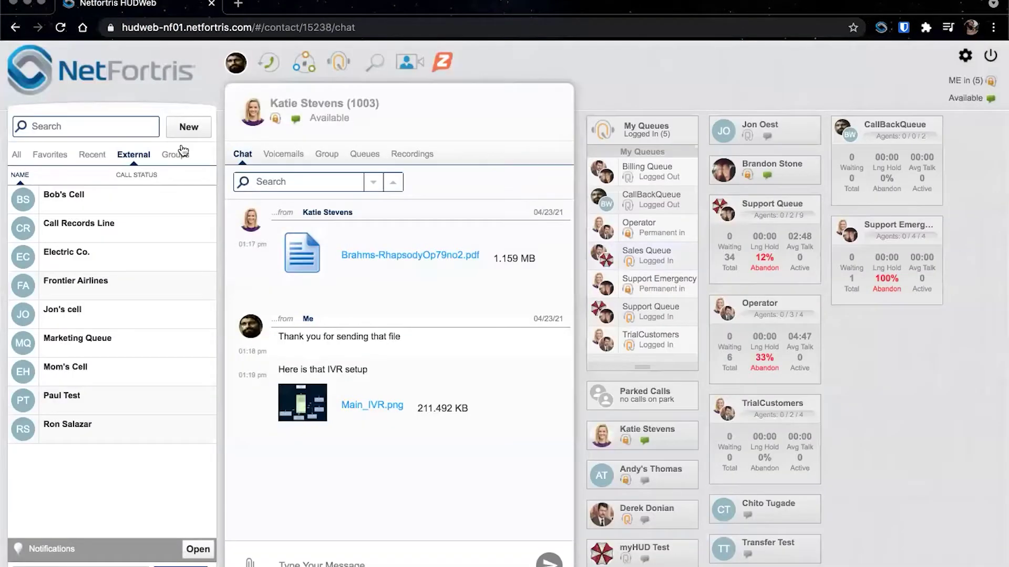
pyautogui.click(51, 154)
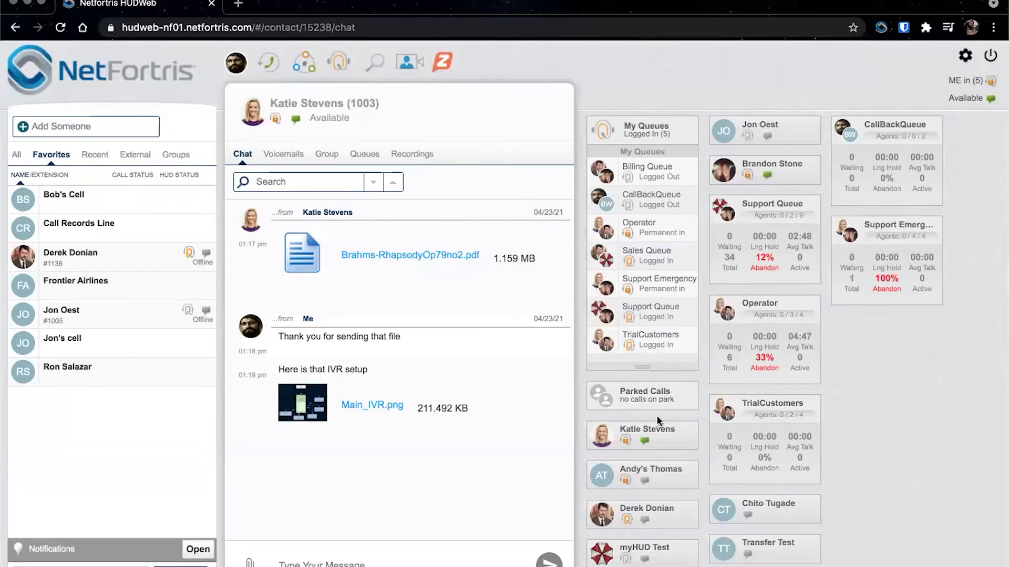
pyautogui.click(606, 474)
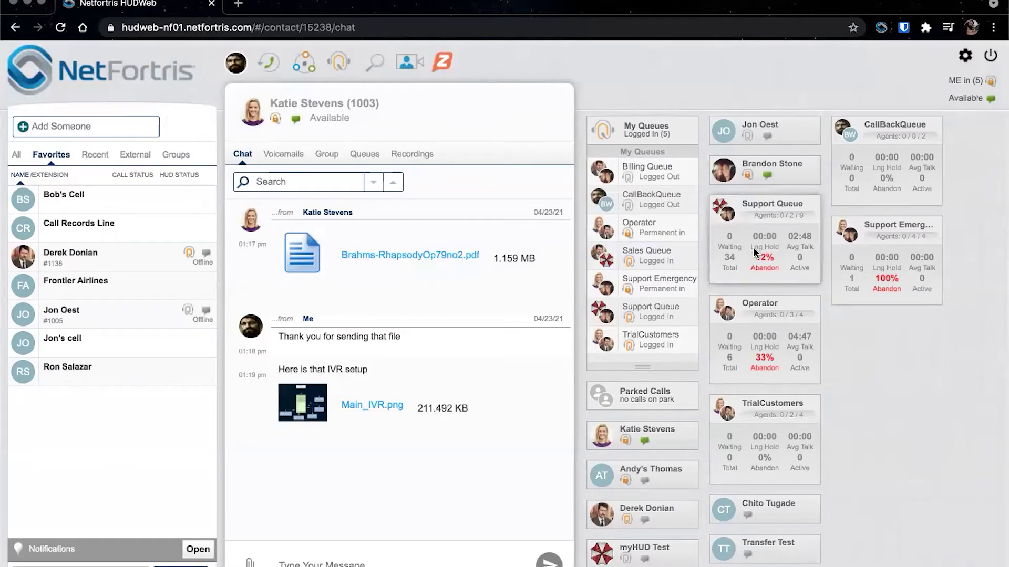
pyautogui.click(184, 159)
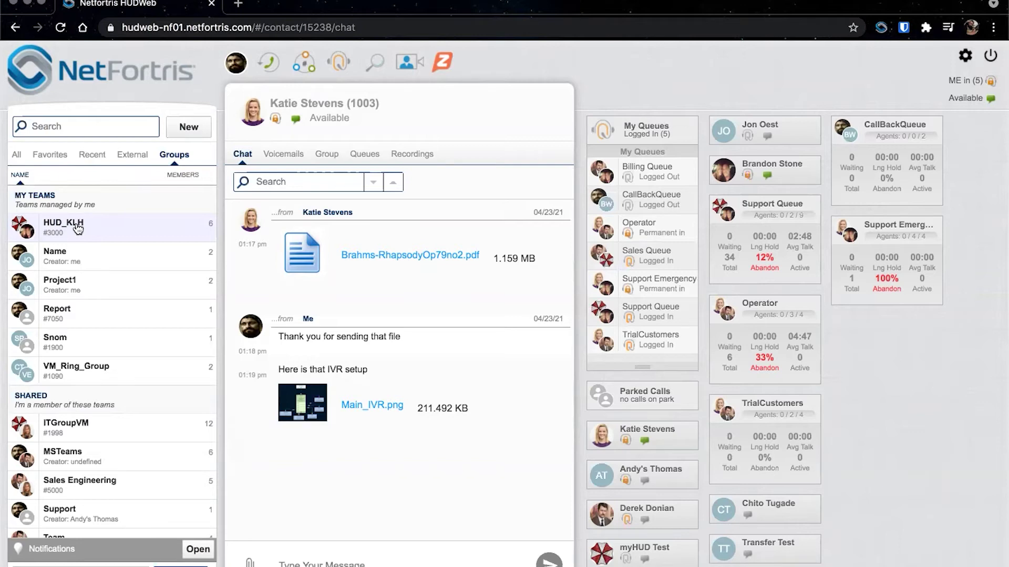
# - Open the HUD_KLH group chat and check its file-attachment options
pyautogui.click(78, 227)
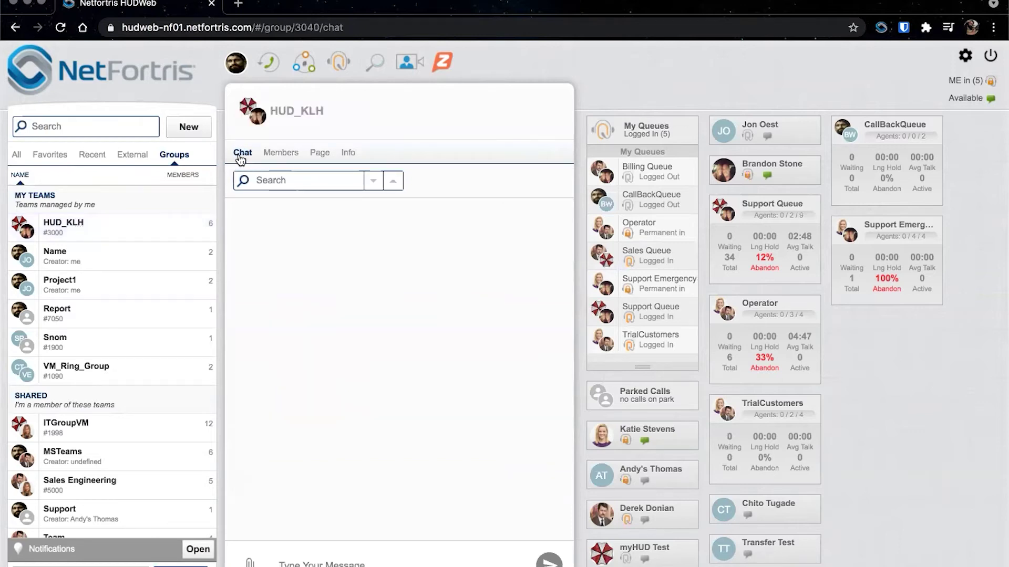
pyautogui.click(250, 562)
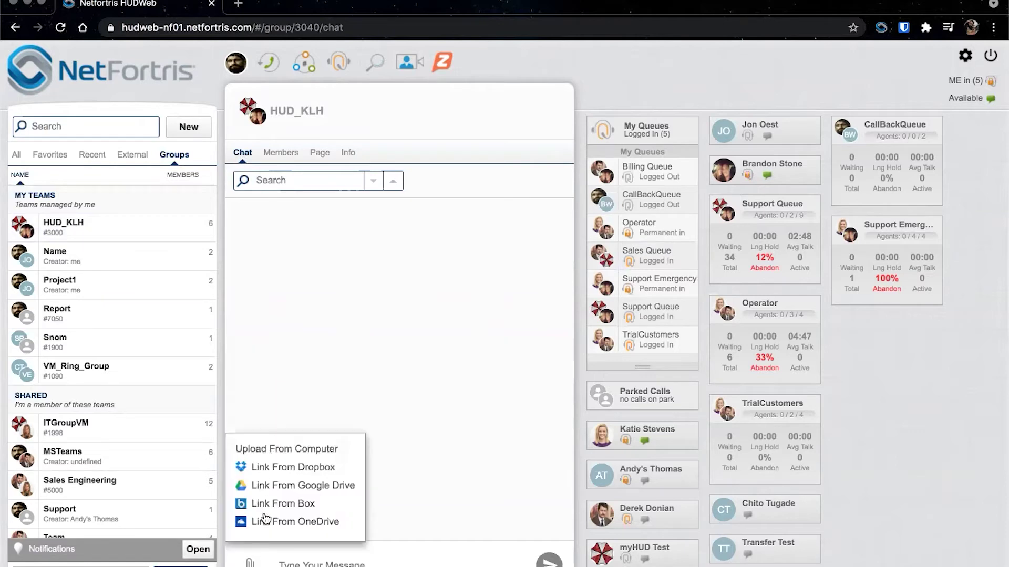
pyautogui.click(302, 341)
# - View the HUD_KLH Members list and its member contact cards, including Snom PA1
pyautogui.click(280, 157)
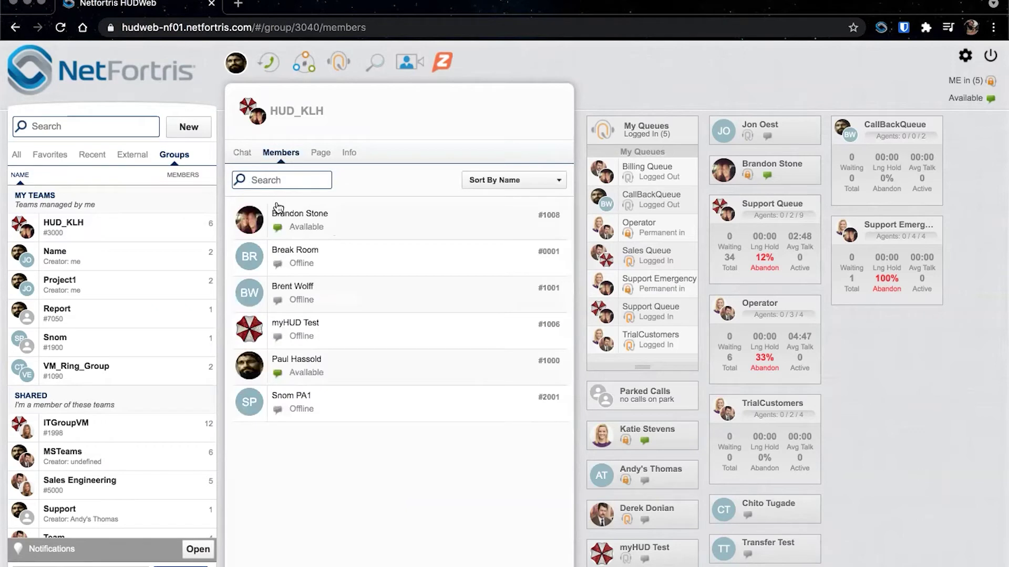
pyautogui.moveTo(335, 229)
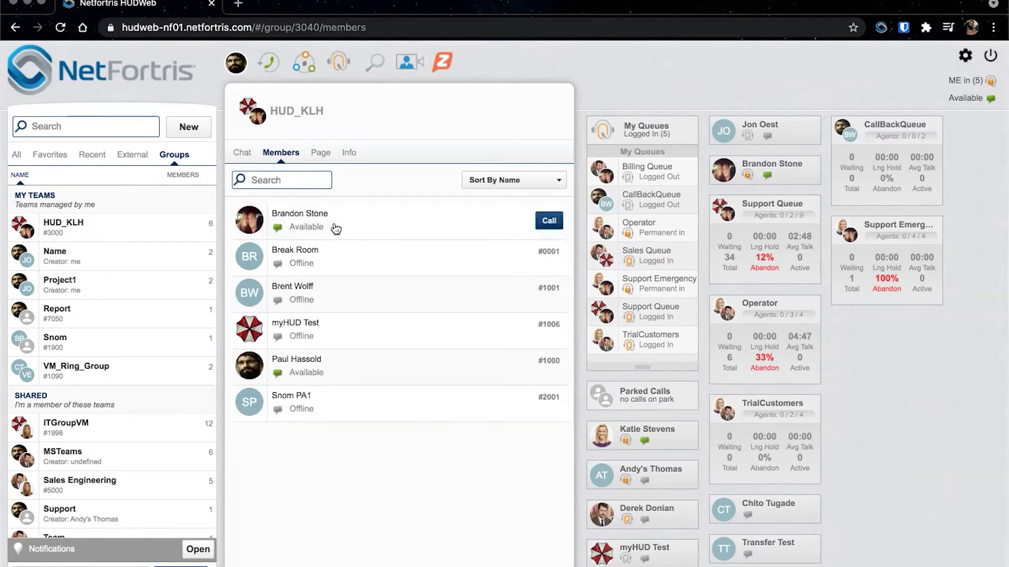
pyautogui.click(249, 219)
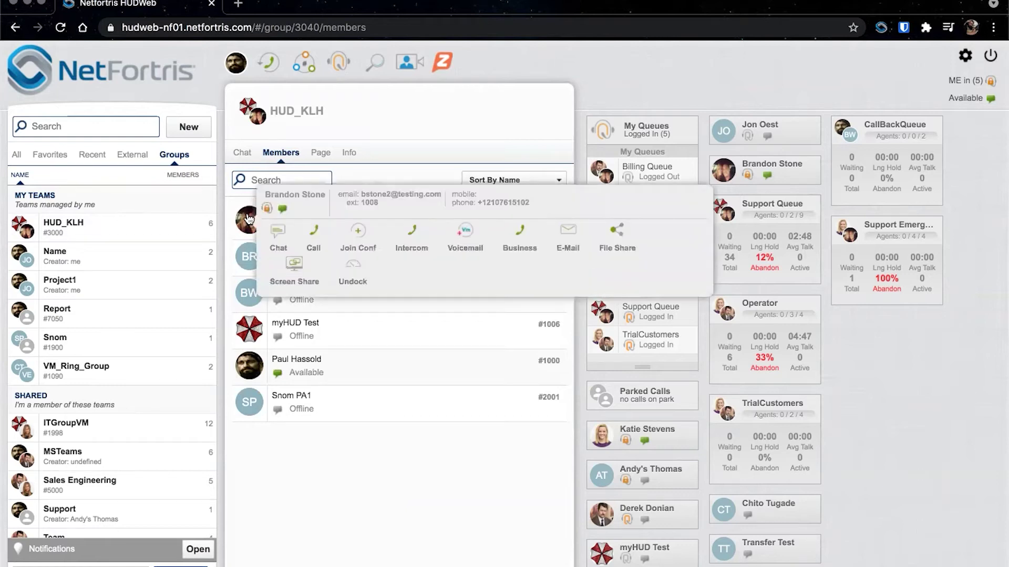
pyautogui.click(249, 401)
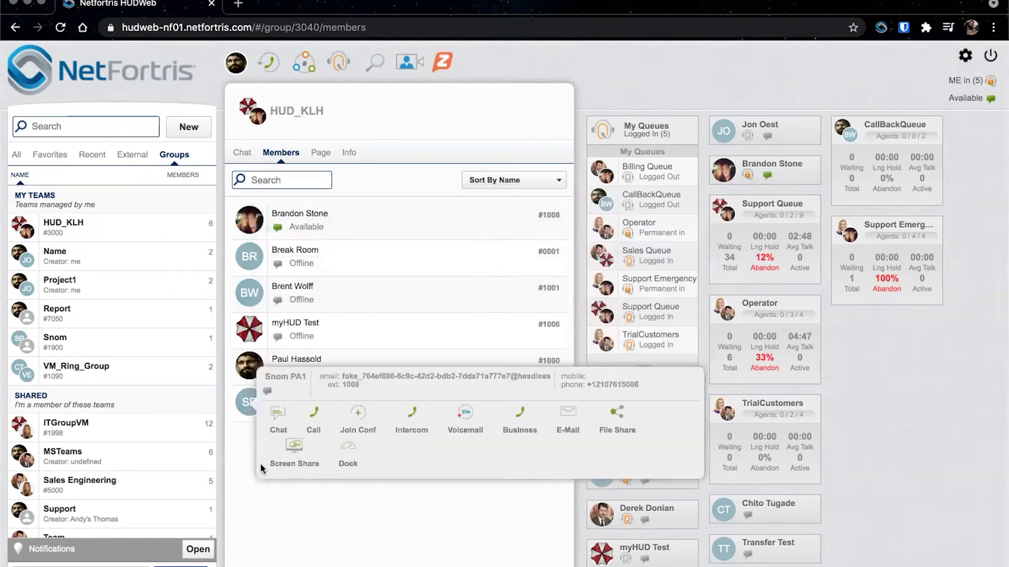
pyautogui.click(271, 508)
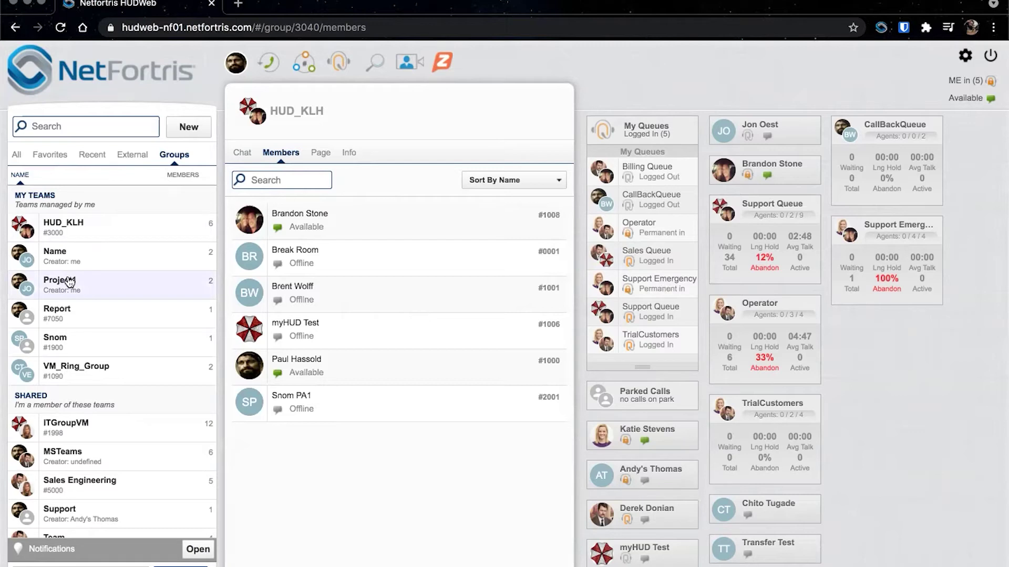
# - Review the HUD_KLH Group Page call types, show All contacts, and go to VM & Recordings
pyautogui.click(318, 156)
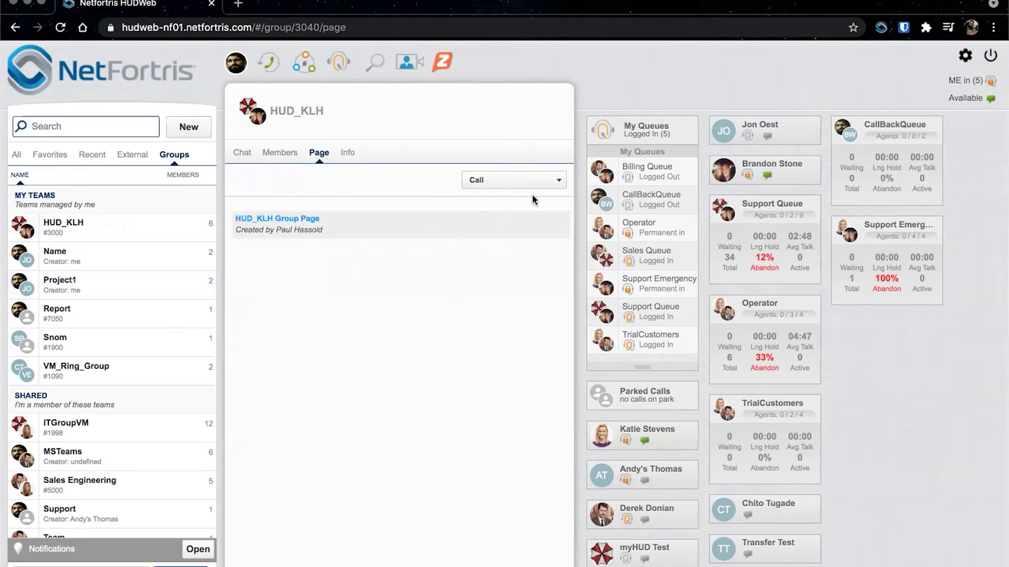
pyautogui.click(521, 184)
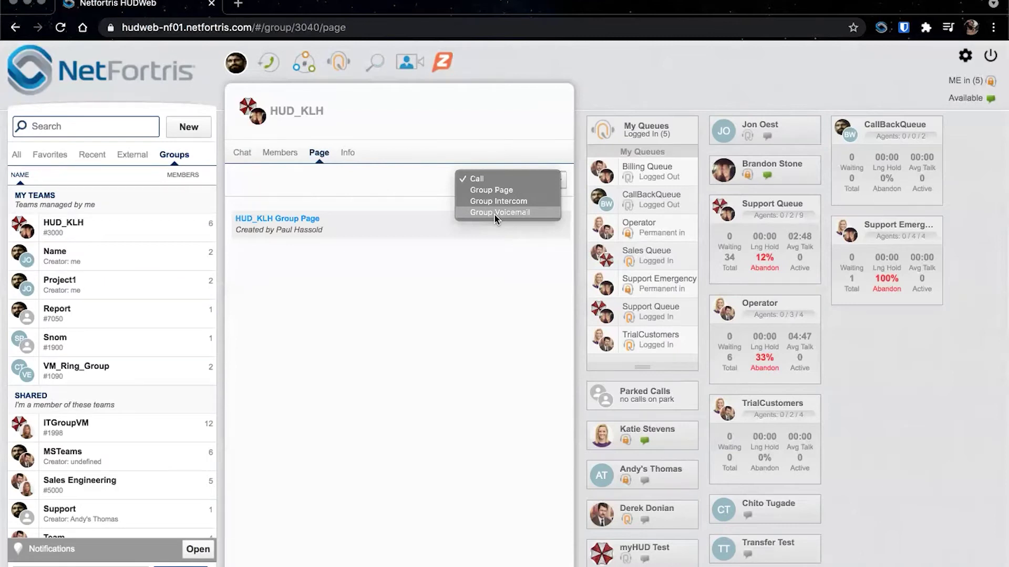
pyautogui.click(364, 184)
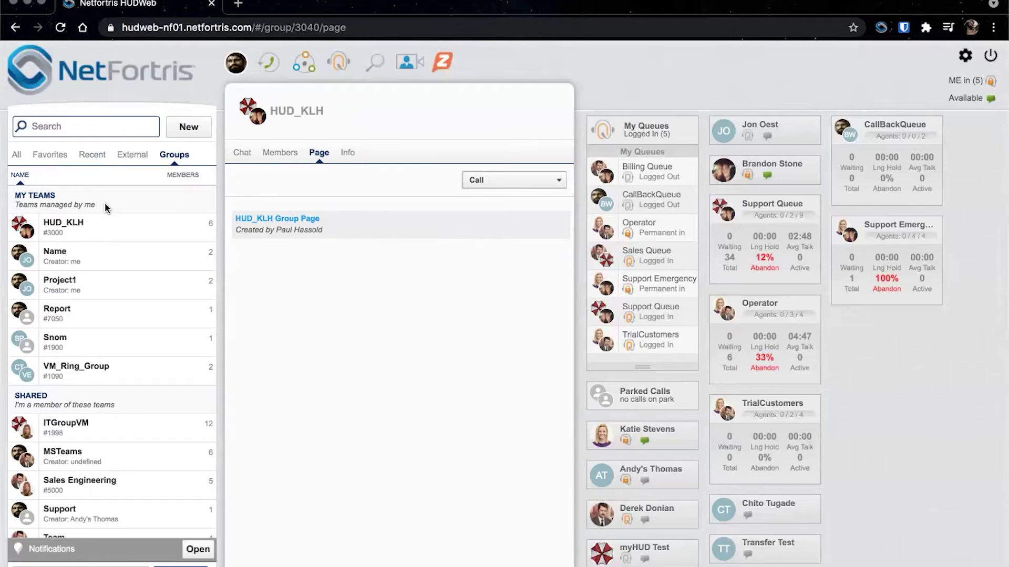
pyautogui.click(16, 154)
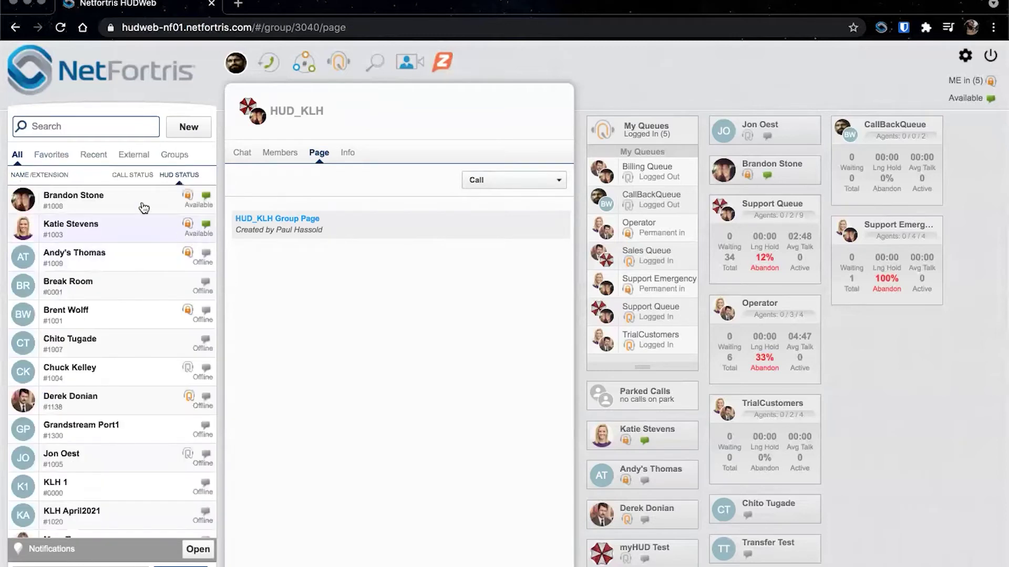
pyautogui.click(264, 65)
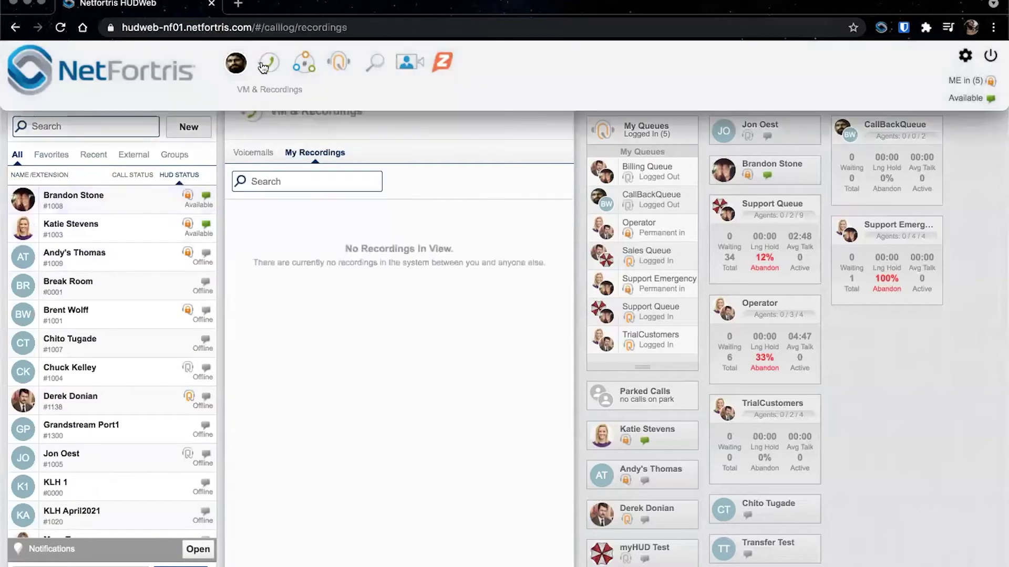
# - Expand the second voicemail and play it, pausing at 00:02
pyautogui.click(254, 153)
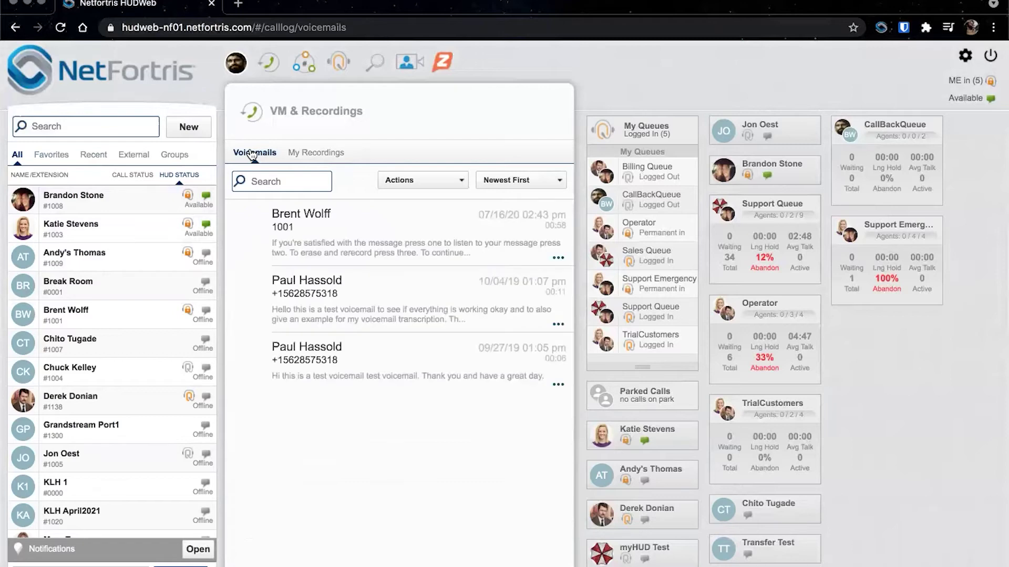
pyautogui.click(326, 300)
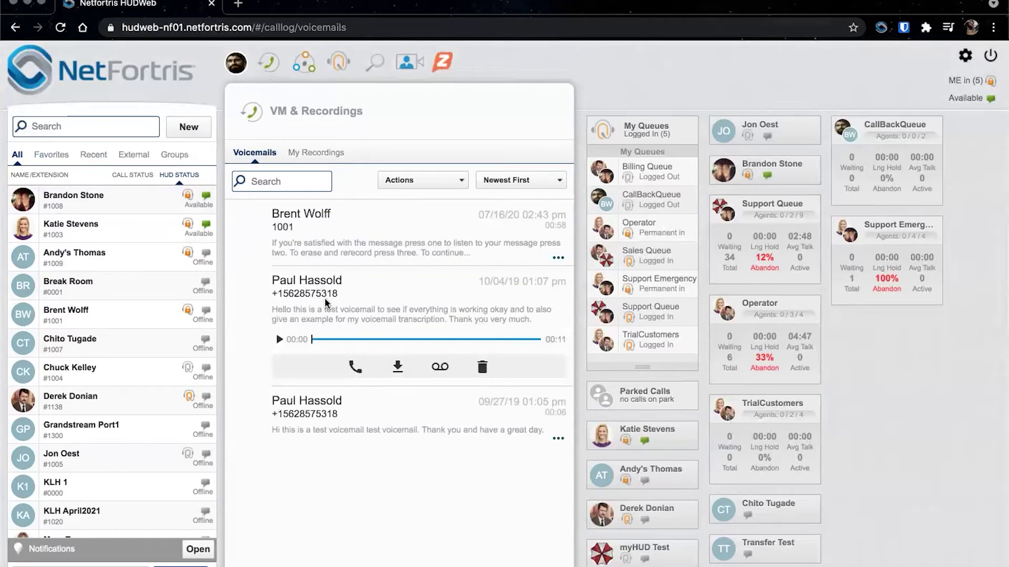
pyautogui.click(279, 341)
pyautogui.click(279, 340)
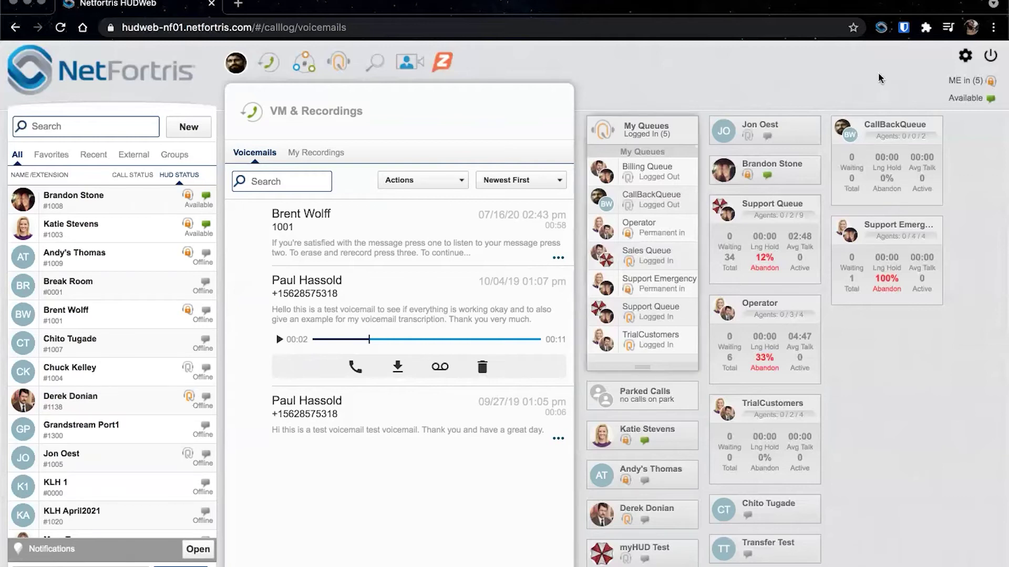
# - Review the Voicemail Settings and Greetings preferences, including Auto-delete Voicemail, then close Preferences
pyautogui.click(963, 55)
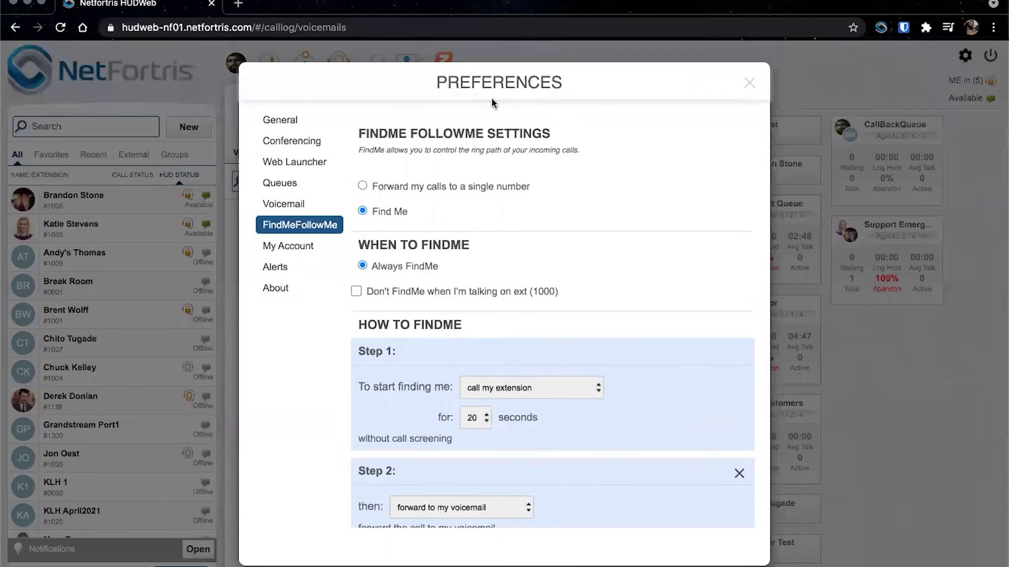
pyautogui.click(283, 203)
pyautogui.click(439, 193)
pyautogui.click(438, 133)
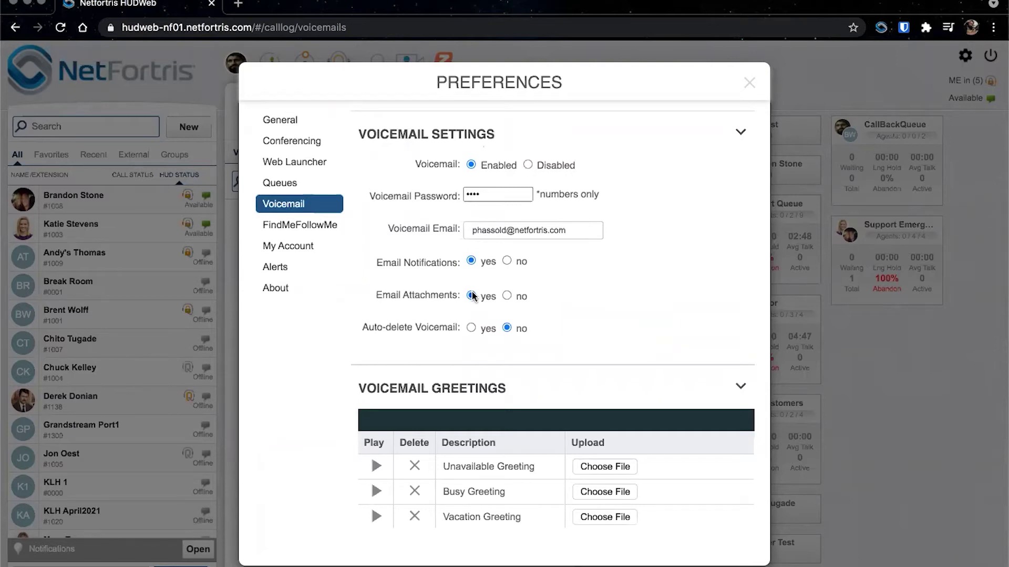
pyautogui.moveTo(459, 323); pyautogui.dragTo(364, 320)
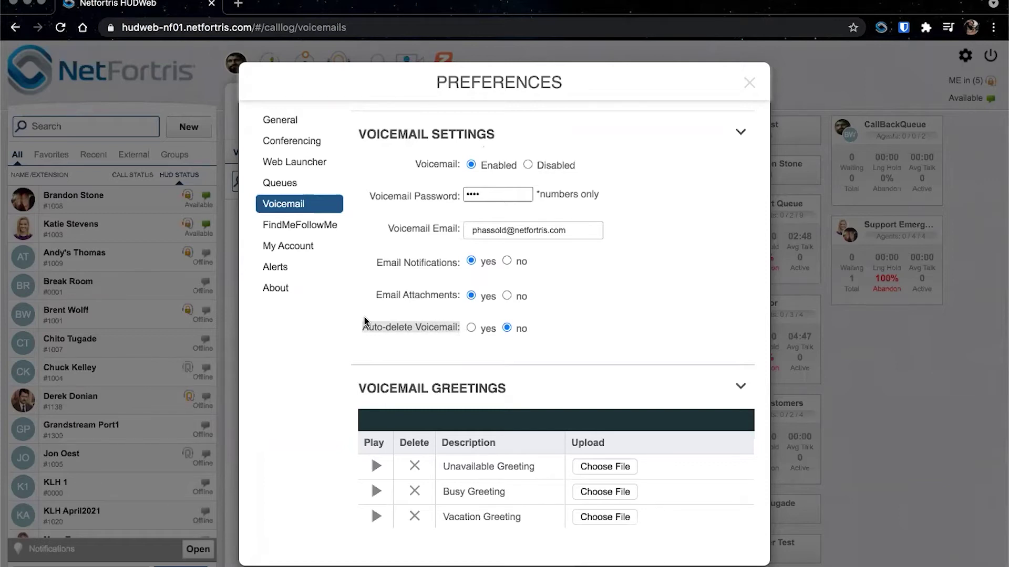
pyautogui.click(322, 225)
pyautogui.click(749, 83)
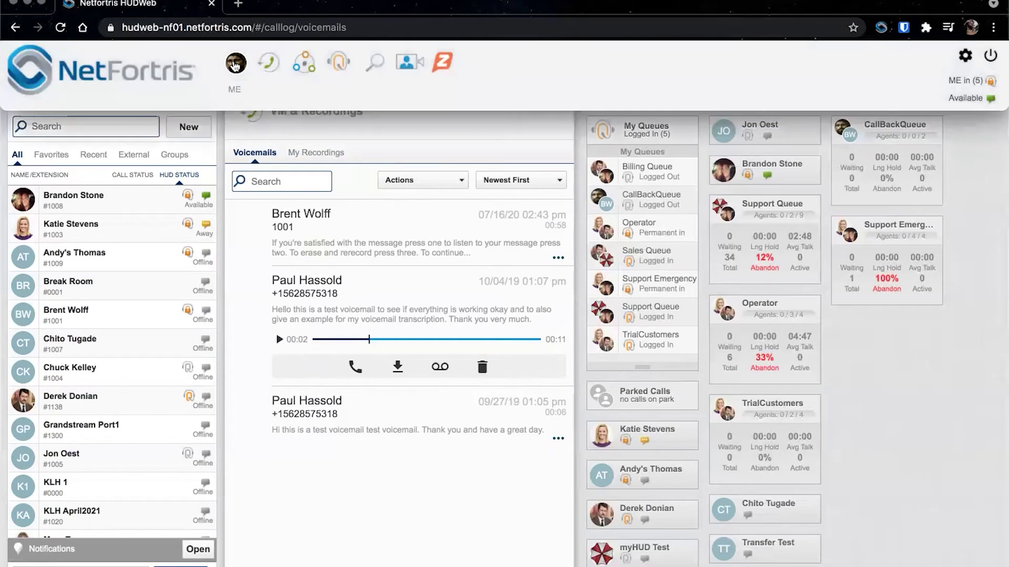
# - On the profile page, try Home Office and HUDweb as the default calling device
pyautogui.click(235, 65)
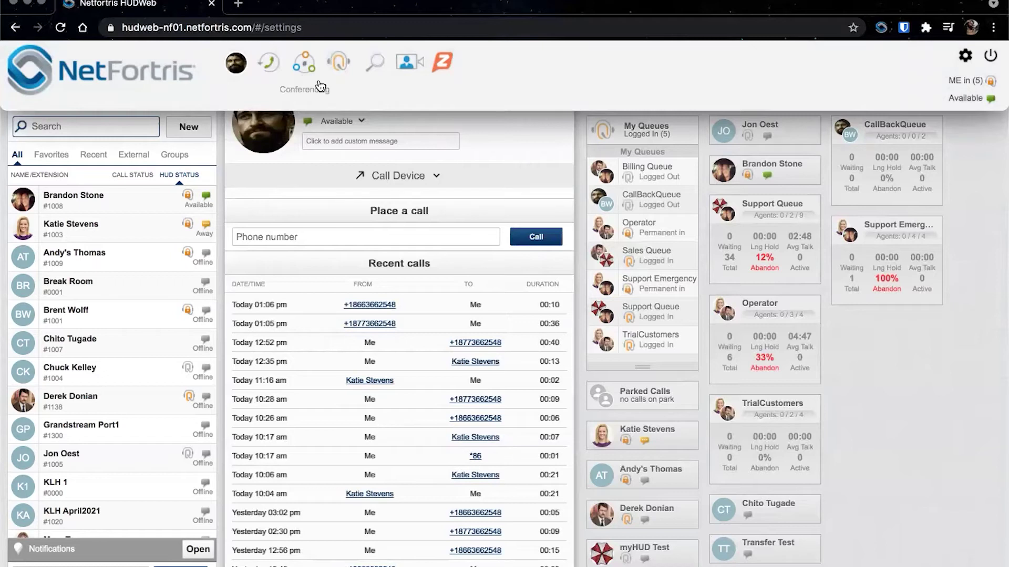
pyautogui.click(377, 176)
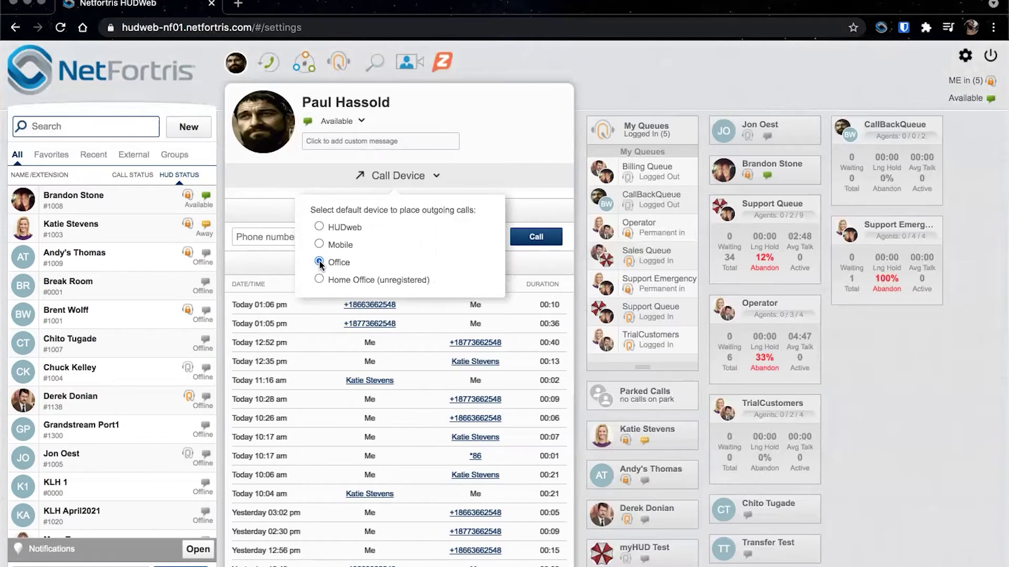
pyautogui.click(318, 278)
pyautogui.click(319, 225)
# - Check the HUD desktop softphone, then make Mobile the default calling device
pyautogui.press('super+Tab')
pyautogui.press('super+Tab')
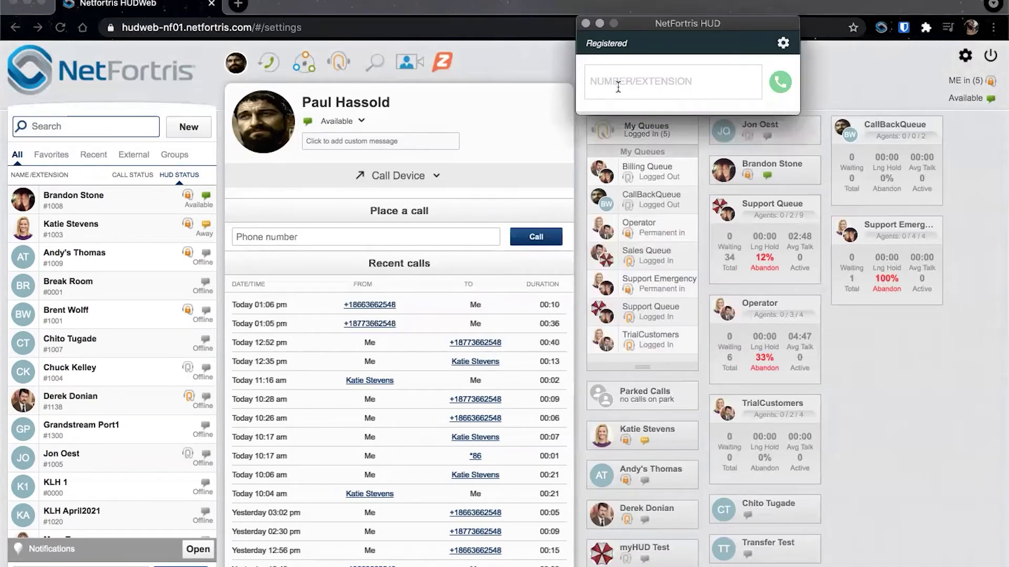
pyautogui.click(618, 87)
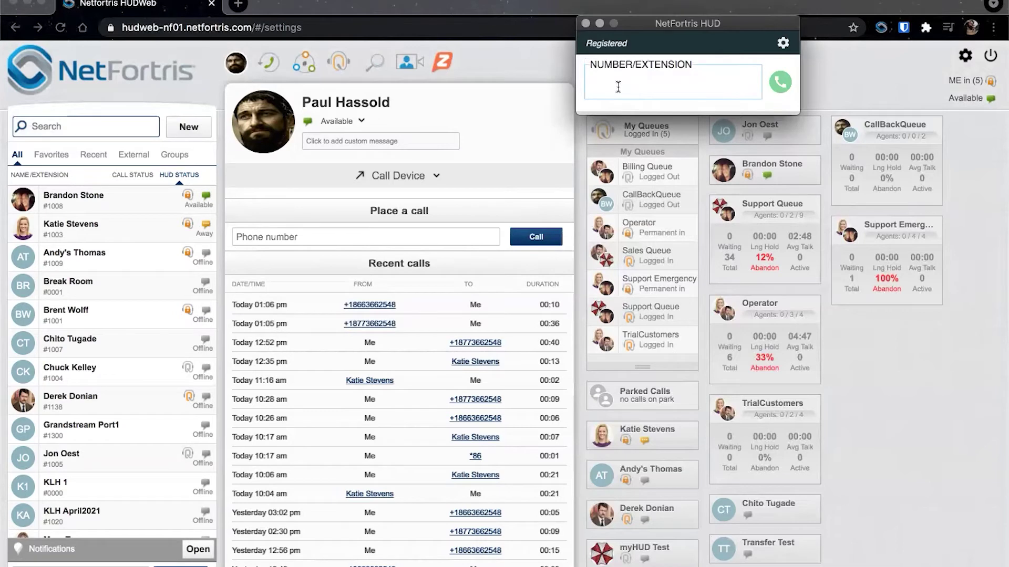
pyautogui.click(392, 180)
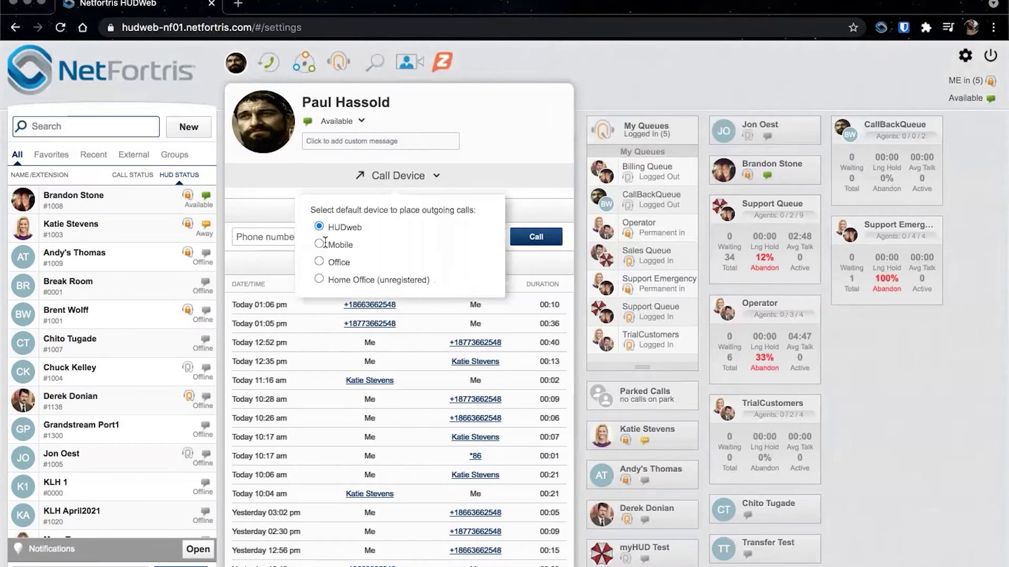
pyautogui.click(319, 244)
# - Place an outbound call to the external phone number and begin transferring it
pyautogui.click(307, 244)
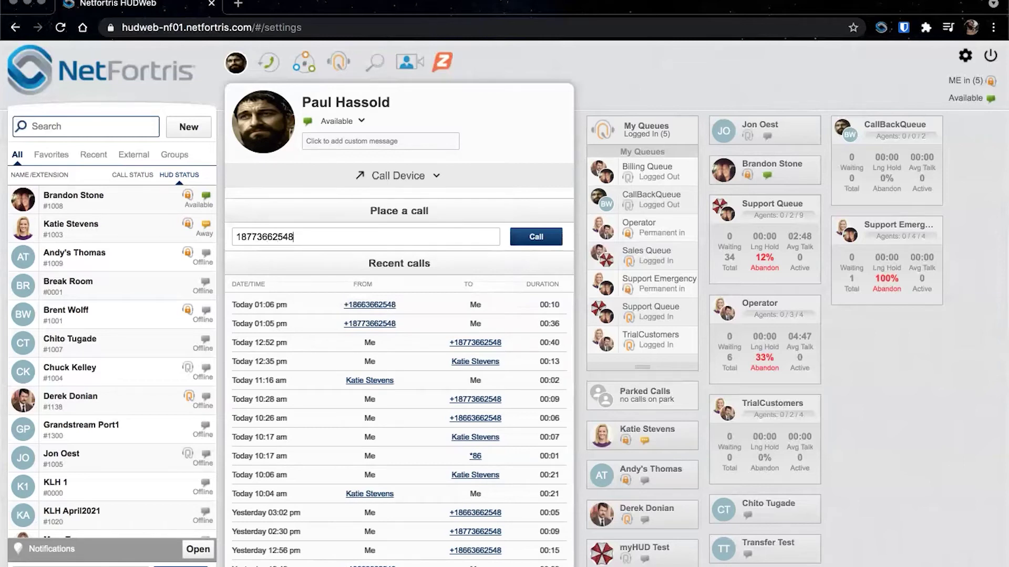
pyautogui.click(525, 241)
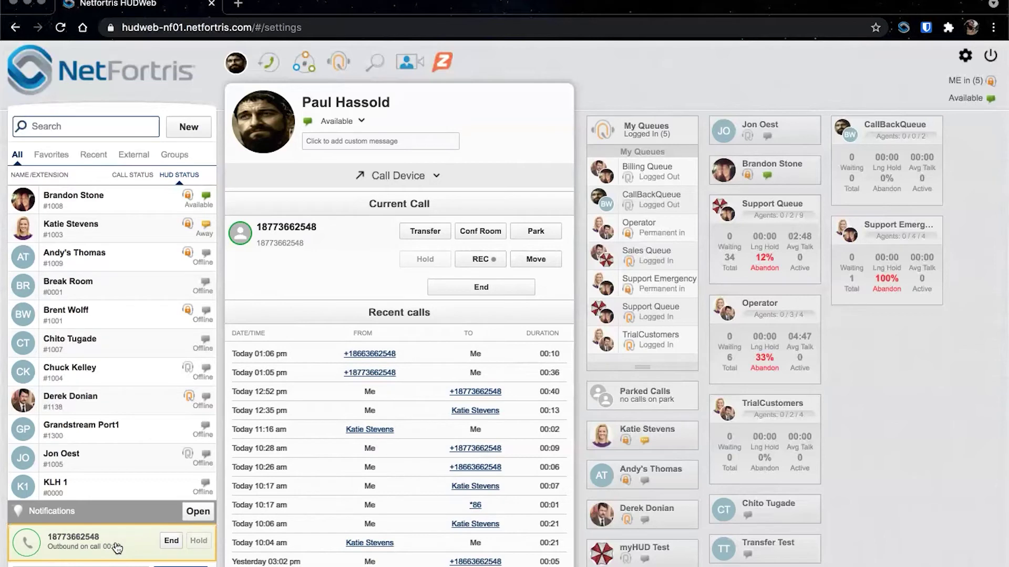
pyautogui.click(439, 236)
# - Transfer the call to the colleague, found by name search, by dropping it onto their contact card
pyautogui.click(308, 345)
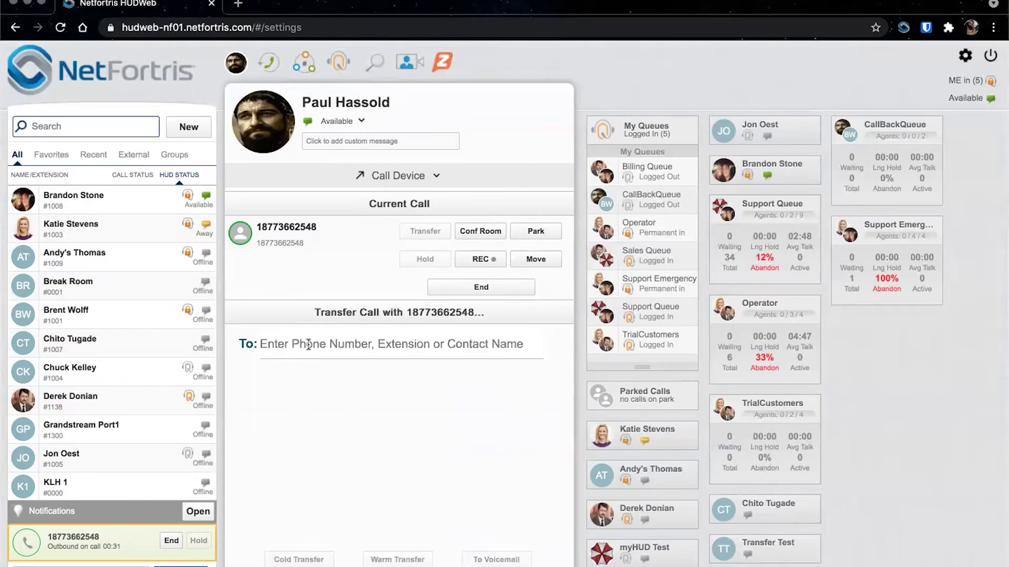
pyautogui.write('katie')
pyautogui.click(321, 378)
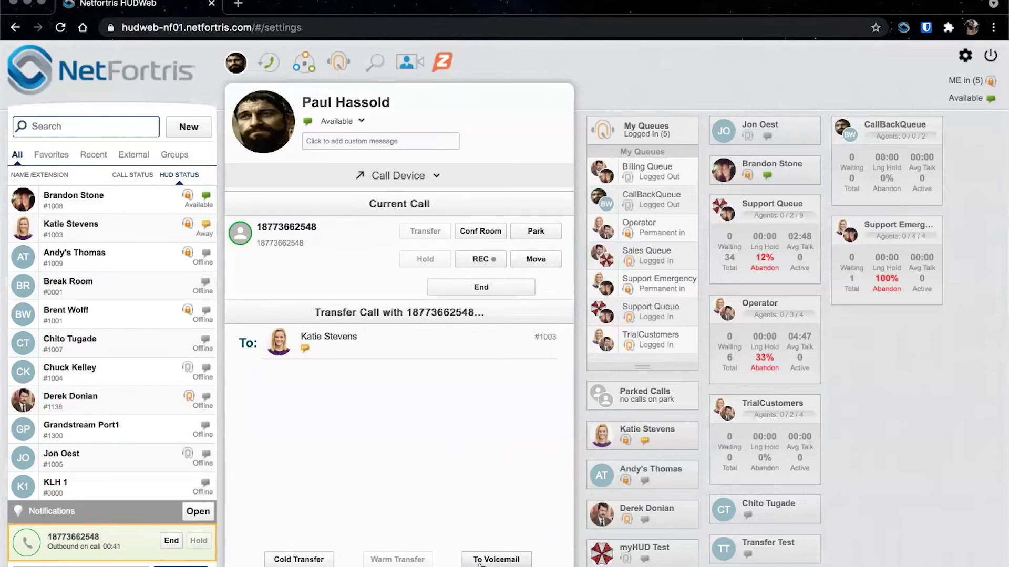
pyautogui.click(496, 560)
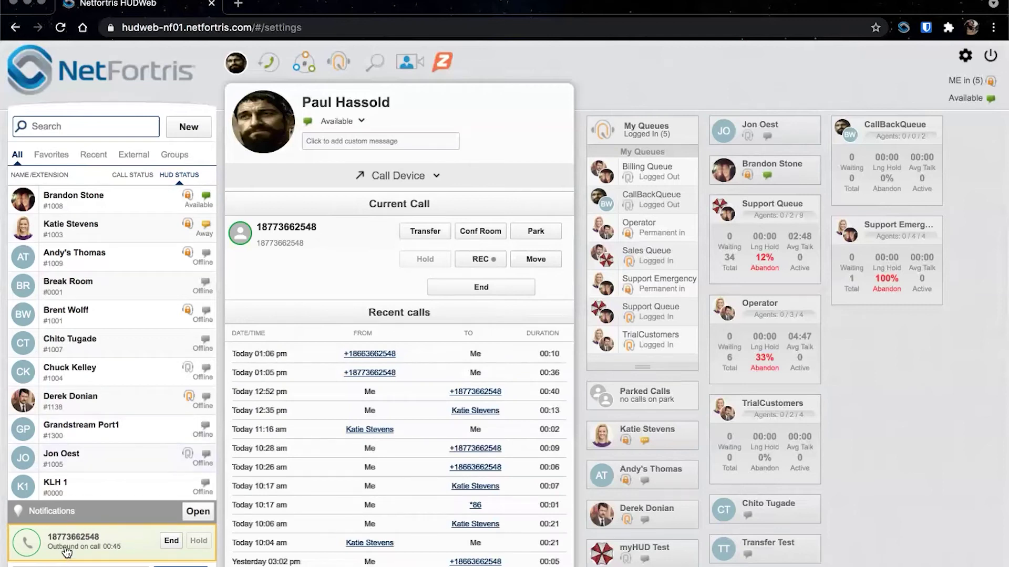
pyautogui.moveTo(66, 552); pyautogui.dragTo(623, 445)
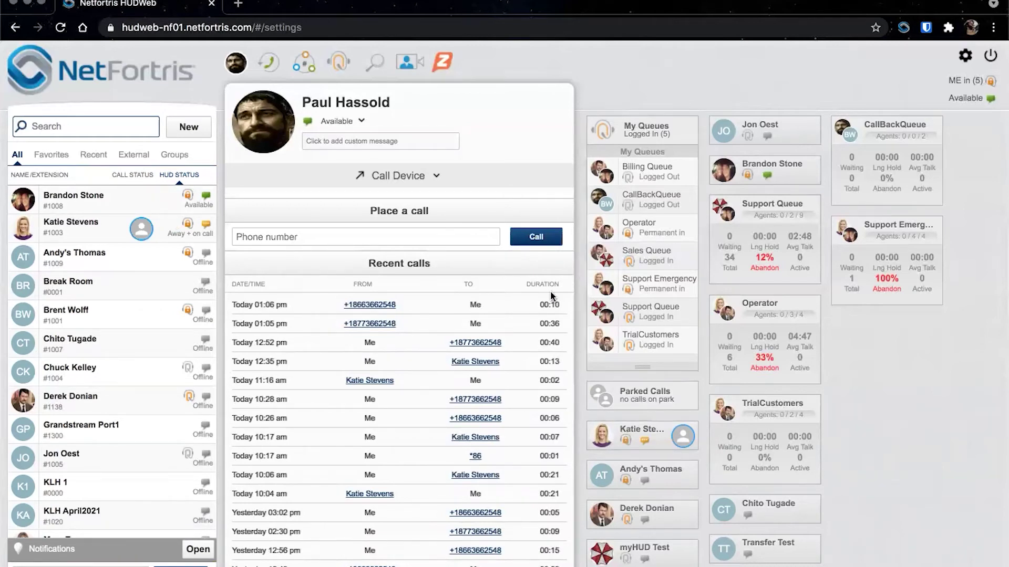
# - Set Office as the default outgoing-call device again and reopen Preferences
pyautogui.click(401, 176)
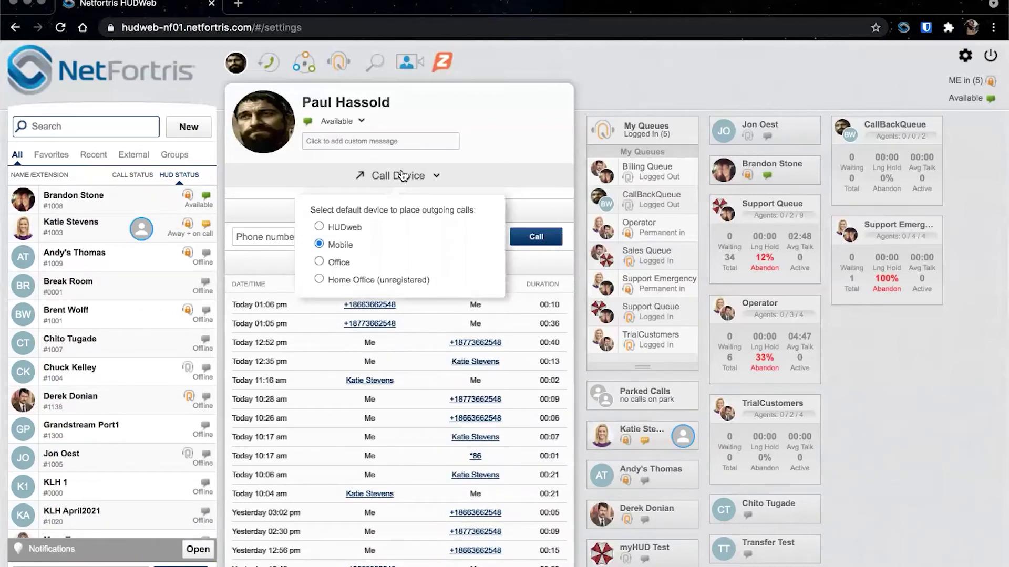
pyautogui.click(319, 262)
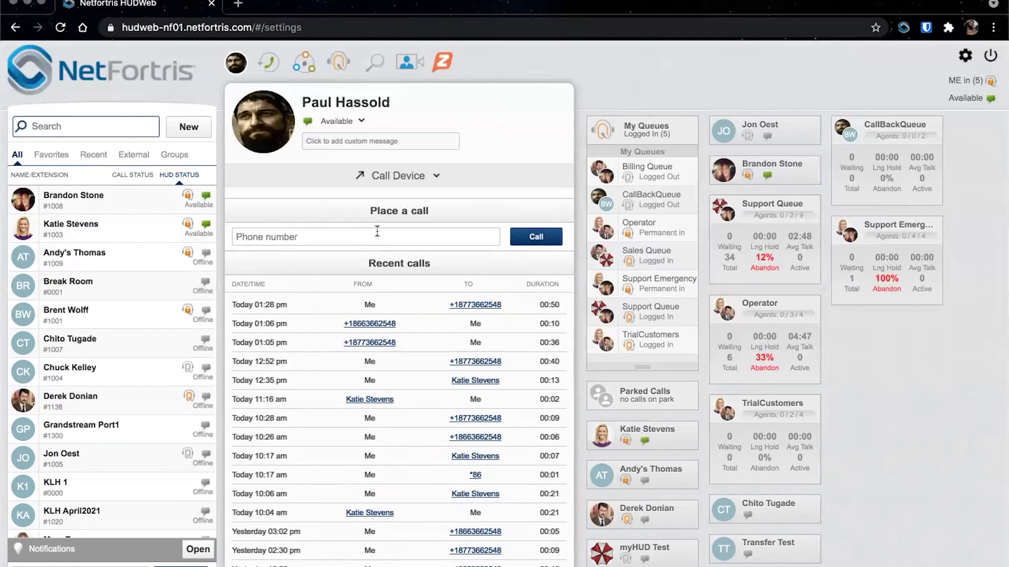
pyautogui.click(964, 56)
# - Set FindMe Step 1 to ring some of my devices, including HUDmobile and Mobile
pyautogui.click(318, 225)
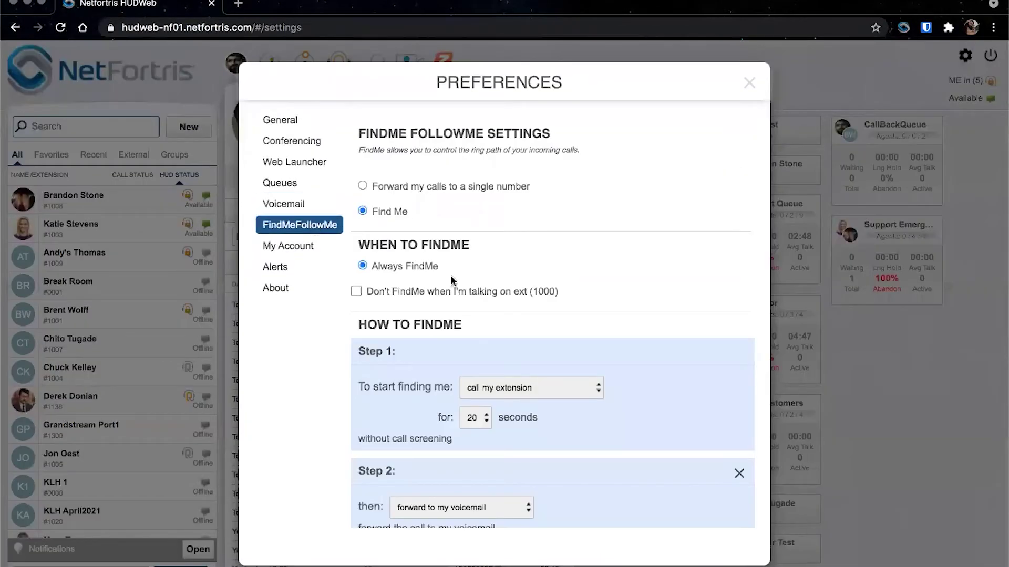
pyautogui.scroll(-1, 563, 425)
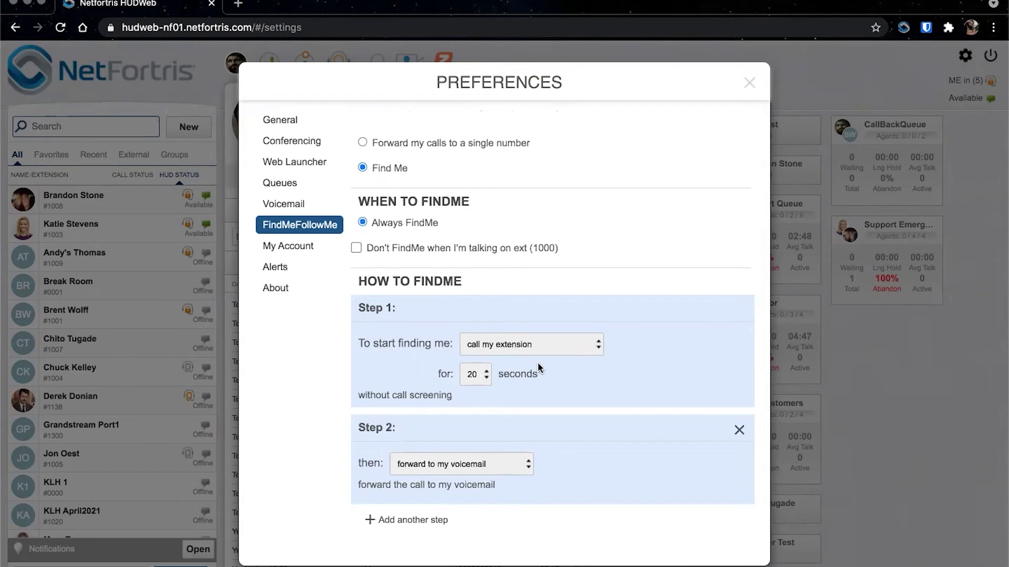
pyautogui.click(522, 351)
pyautogui.click(526, 419)
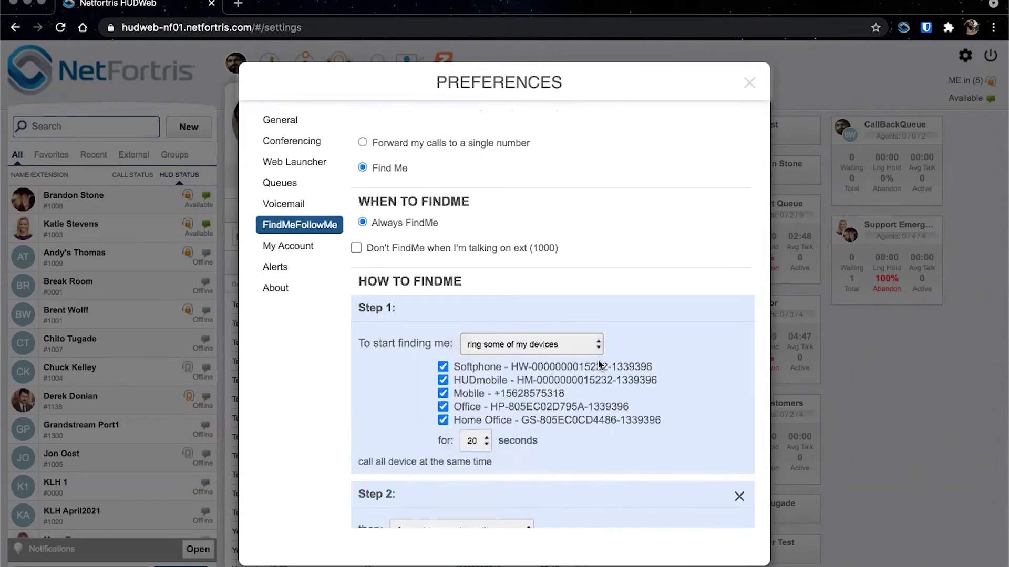
pyautogui.scroll(-2, 599, 363)
pyautogui.click(444, 326)
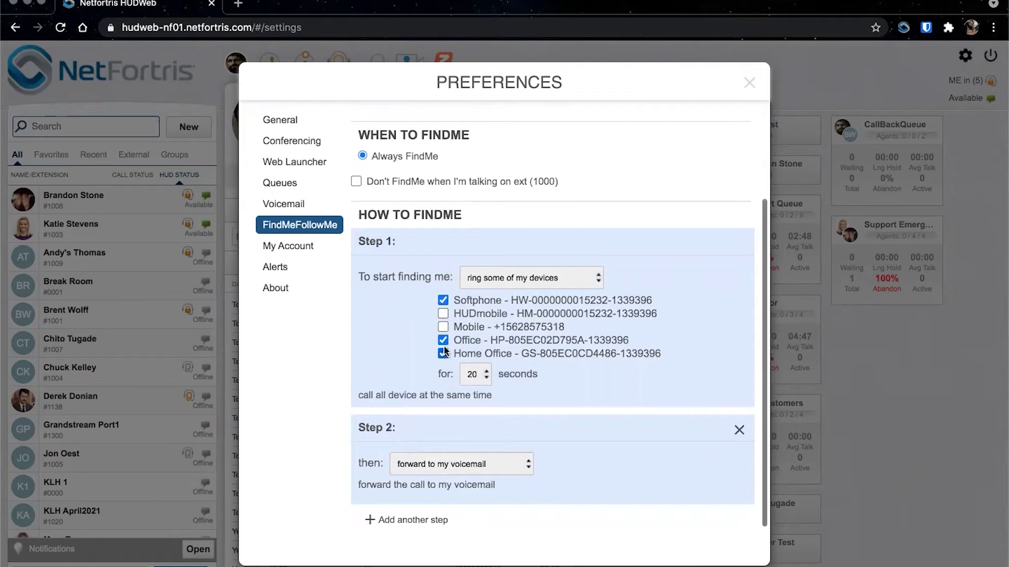
pyautogui.click(443, 313)
pyautogui.click(442, 327)
# - Add a FindMe step and make Step 2 ring extension 1003
pyautogui.click(436, 519)
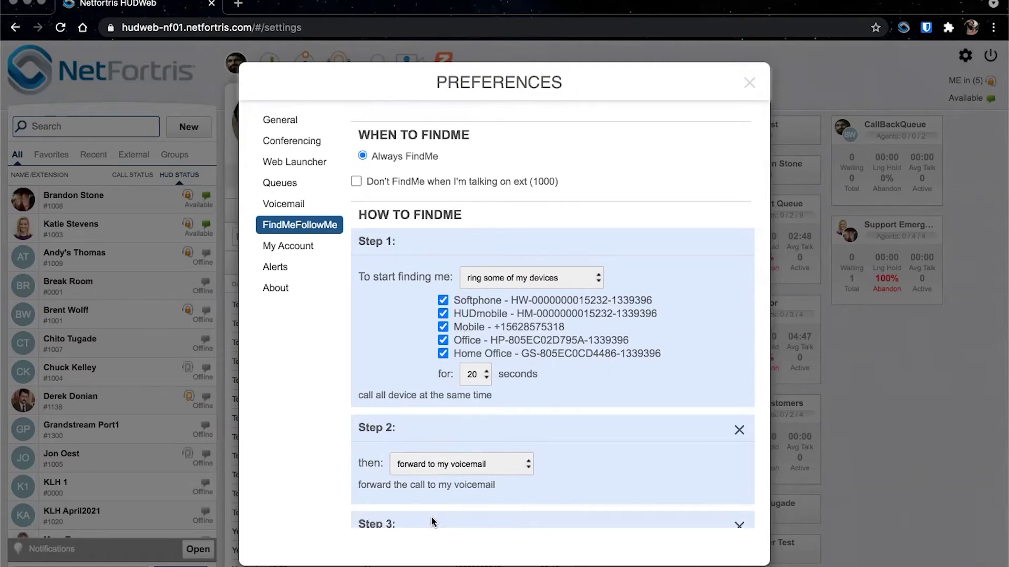
pyautogui.click(461, 342)
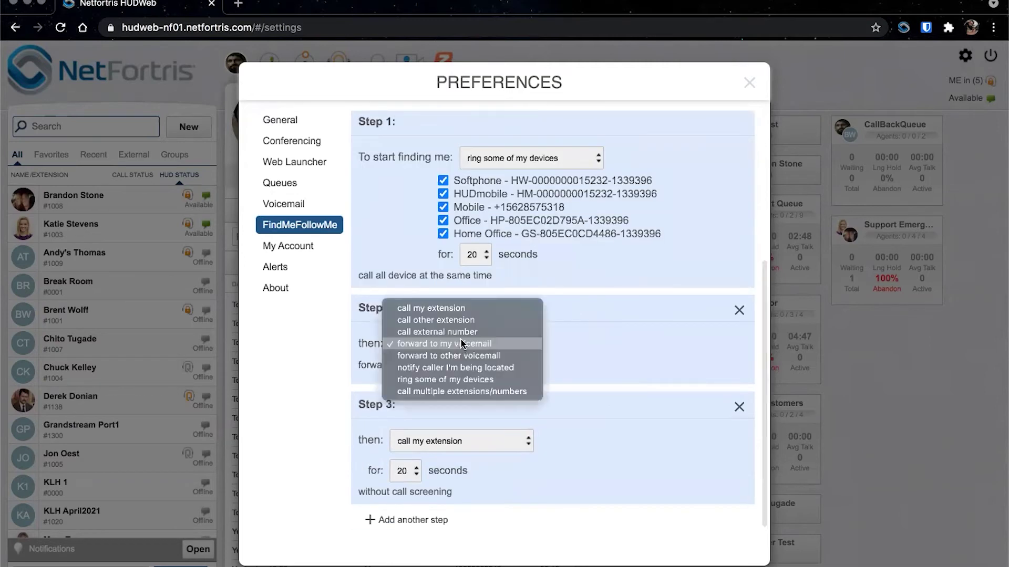
pyautogui.click(446, 320)
pyautogui.click(453, 375)
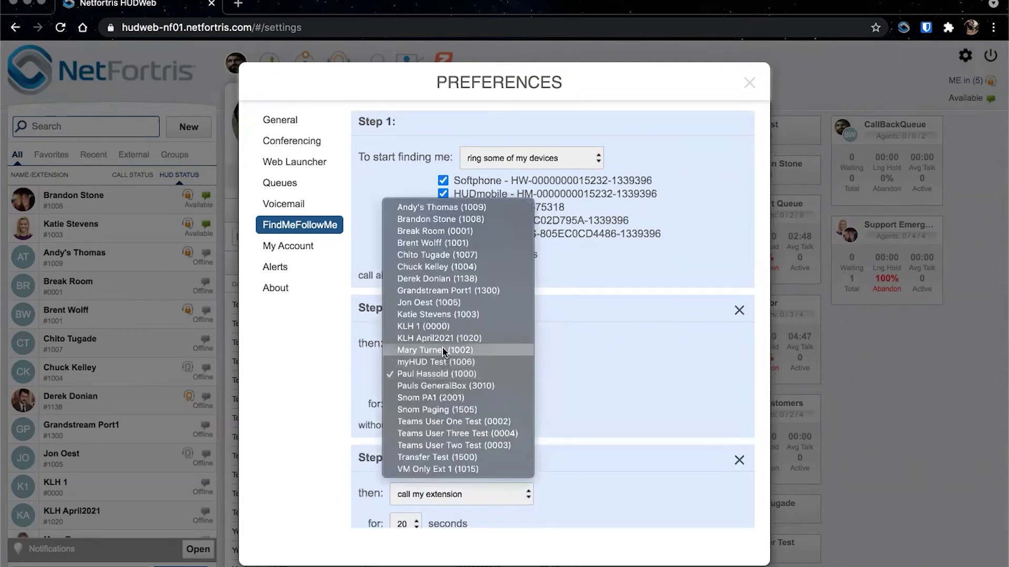
pyautogui.press('Escape')
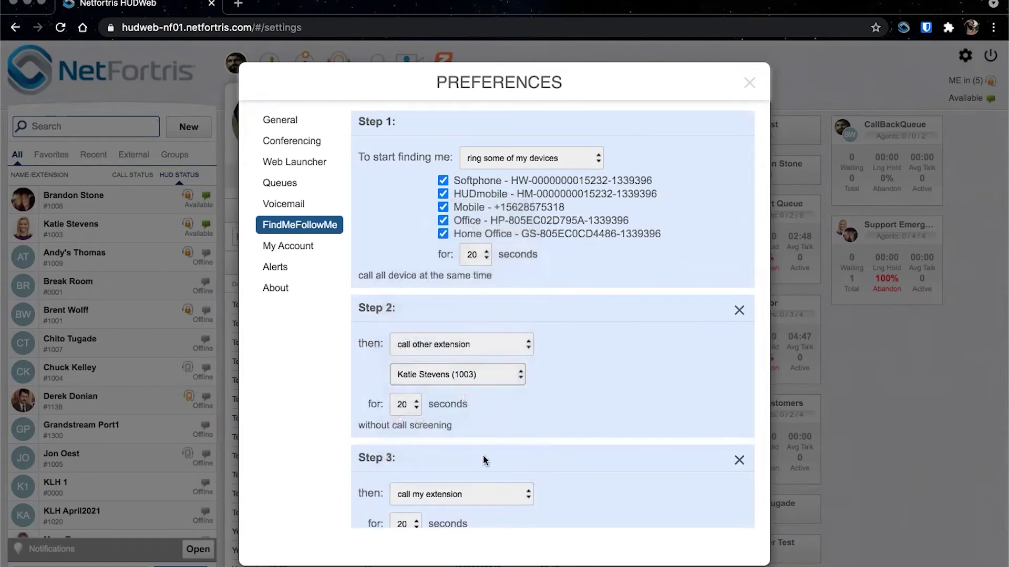
# - Make Step 3 forward the call to extension 1003's voicemail
pyautogui.scroll(-2, 486, 461)
pyautogui.click(442, 441)
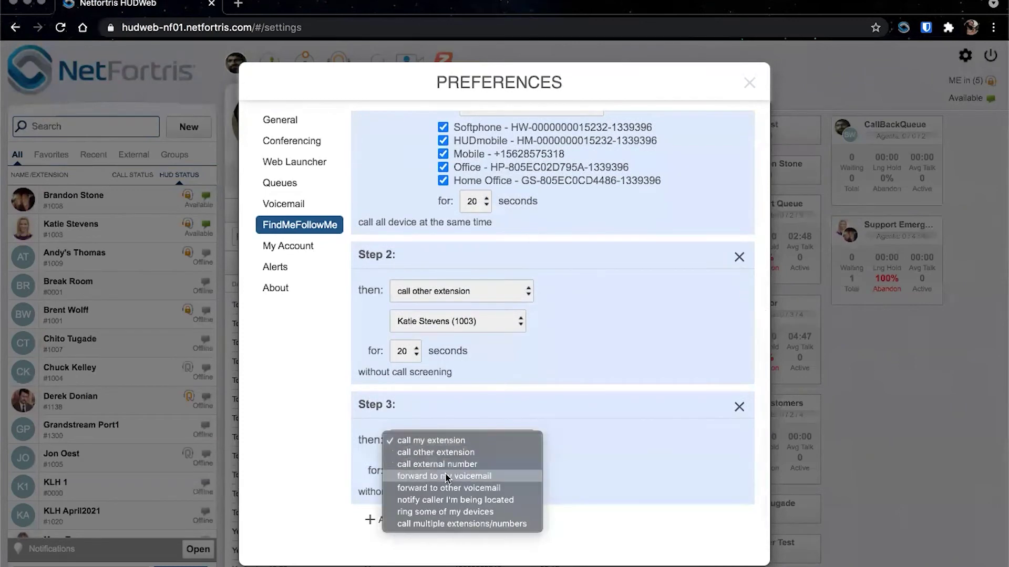
pyautogui.click(581, 476)
pyautogui.scroll(1, 578, 476)
pyautogui.click(486, 453)
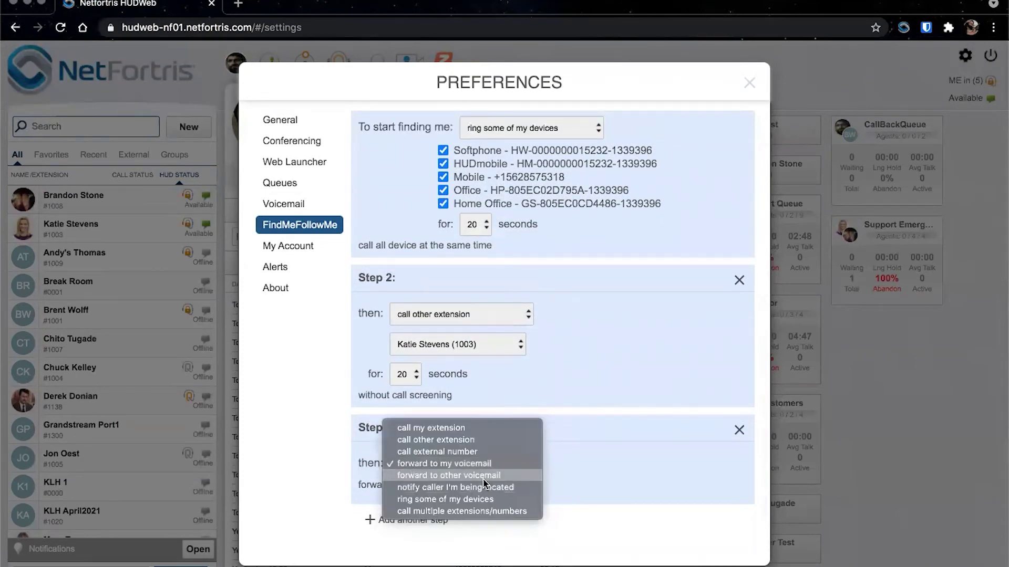
pyautogui.click(485, 483)
pyautogui.click(483, 482)
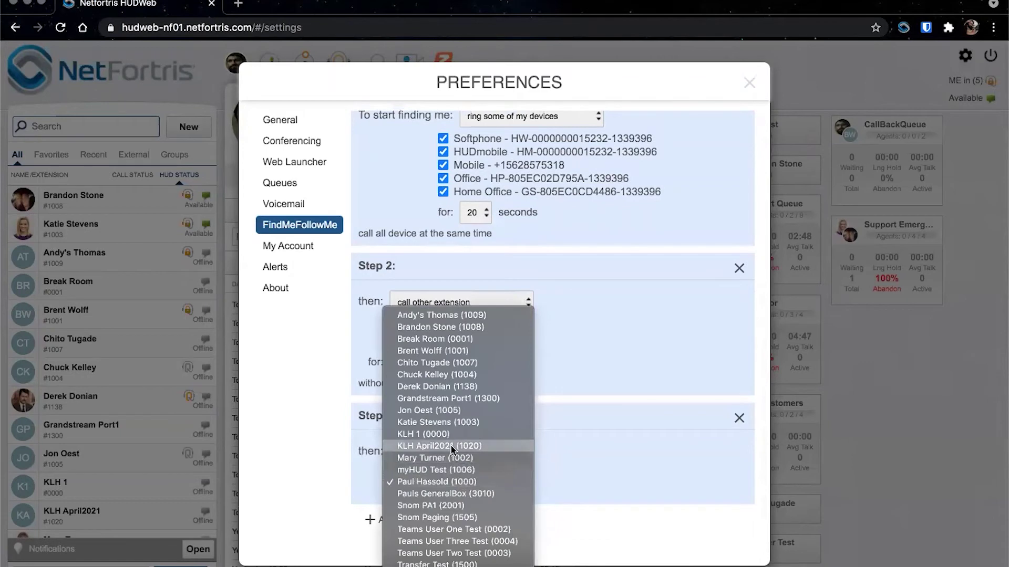
pyautogui.click(441, 420)
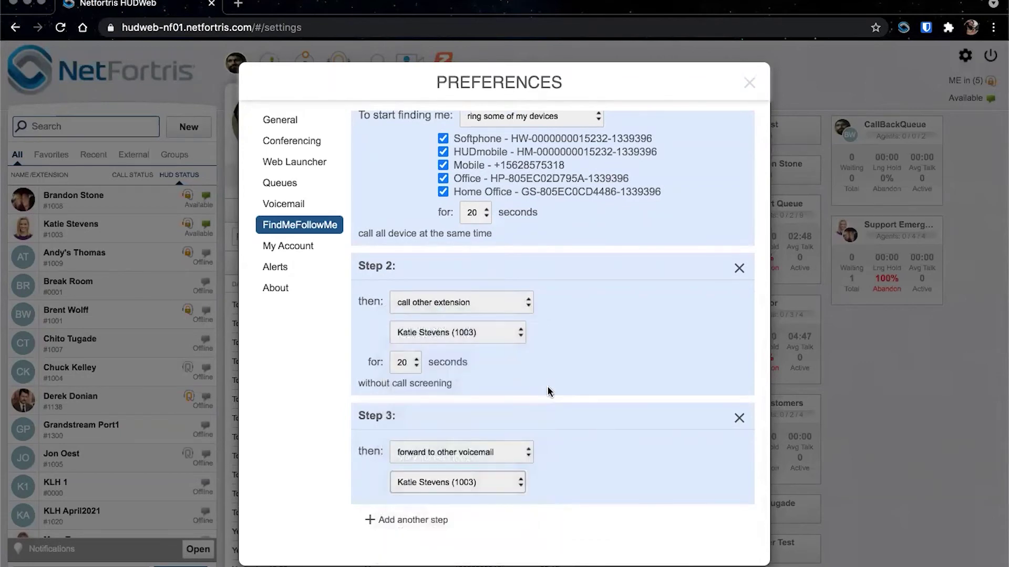
pyautogui.scroll(1, 546, 392)
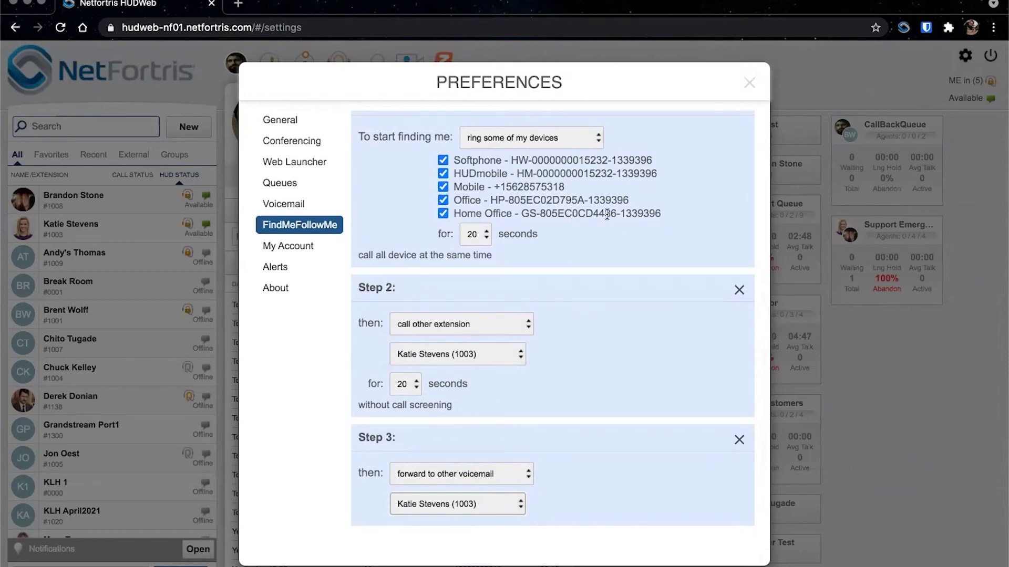
# - Remove the extension step so Step 1 calls my extension and Step 2 forwards to my voicemail
pyautogui.click(739, 292)
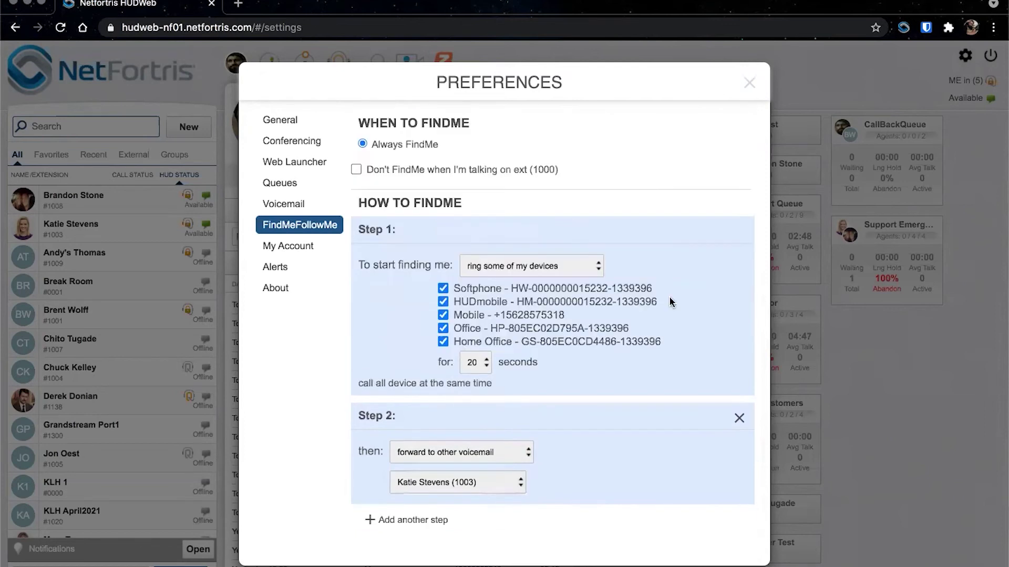
pyautogui.click(457, 451)
pyautogui.click(455, 446)
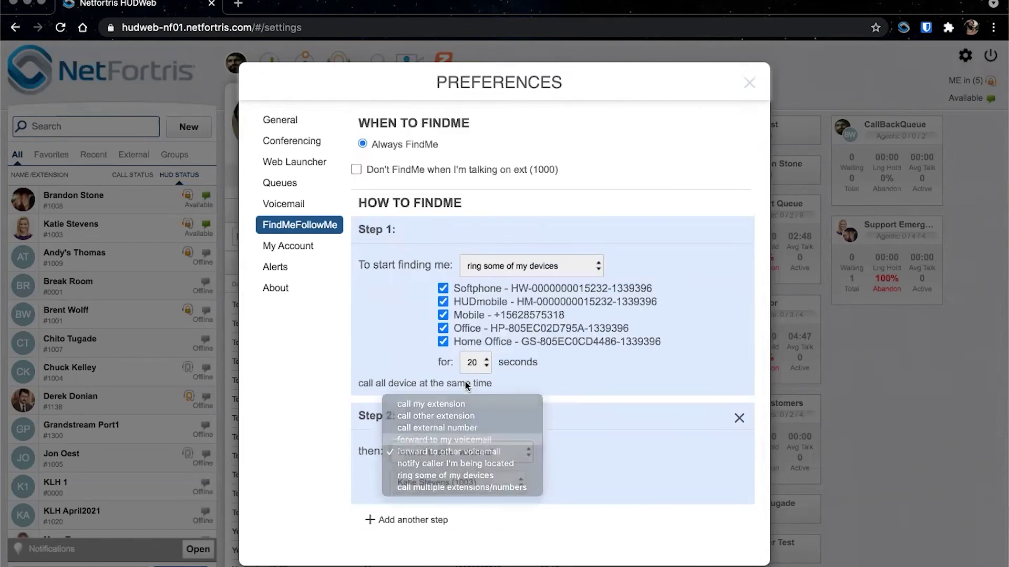
pyautogui.click(526, 278)
pyautogui.click(493, 206)
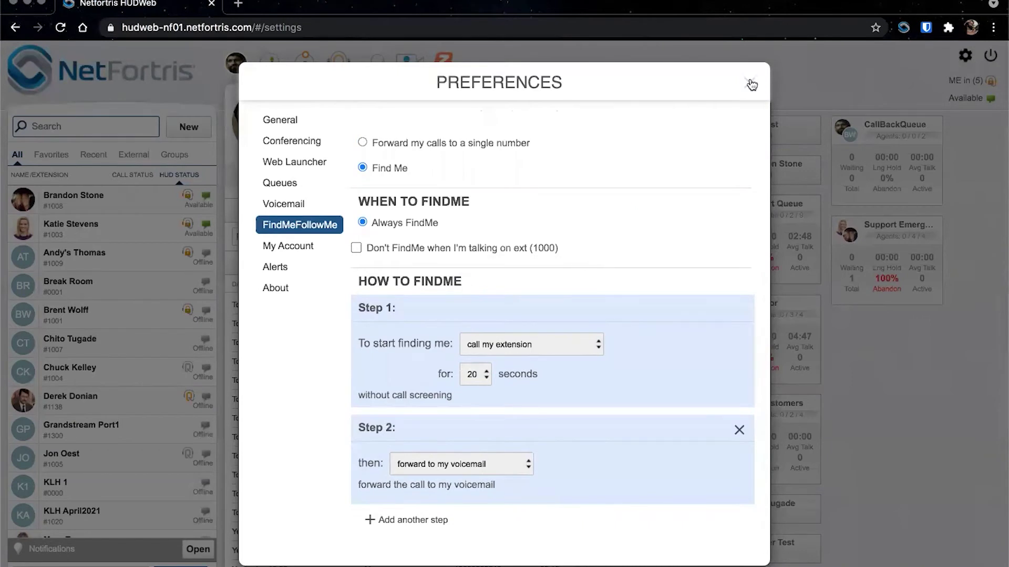
# - Try single-number forwarding to an extension, revert to Find Me, and close Preferences
pyautogui.click(426, 143)
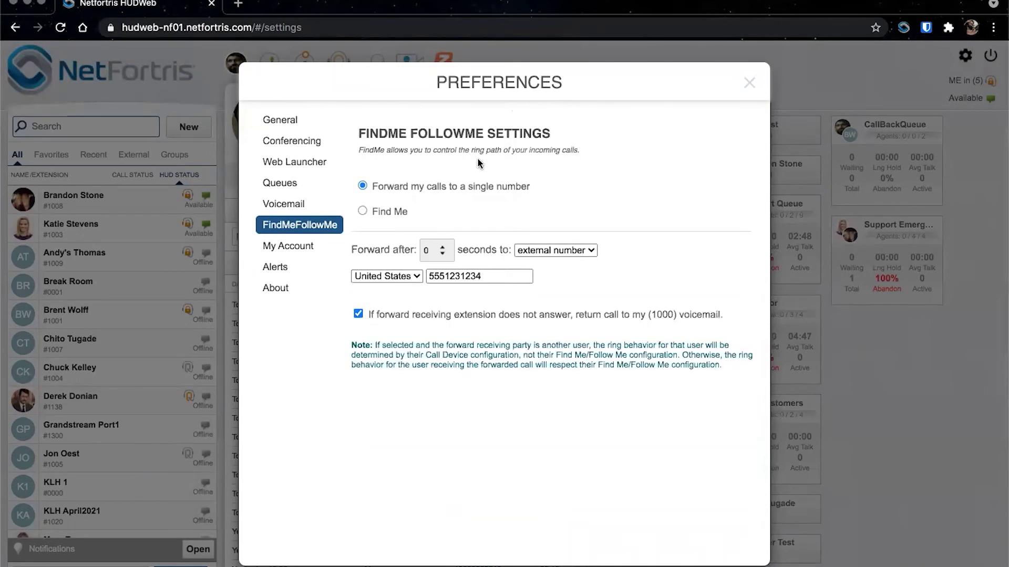
pyautogui.click(545, 251)
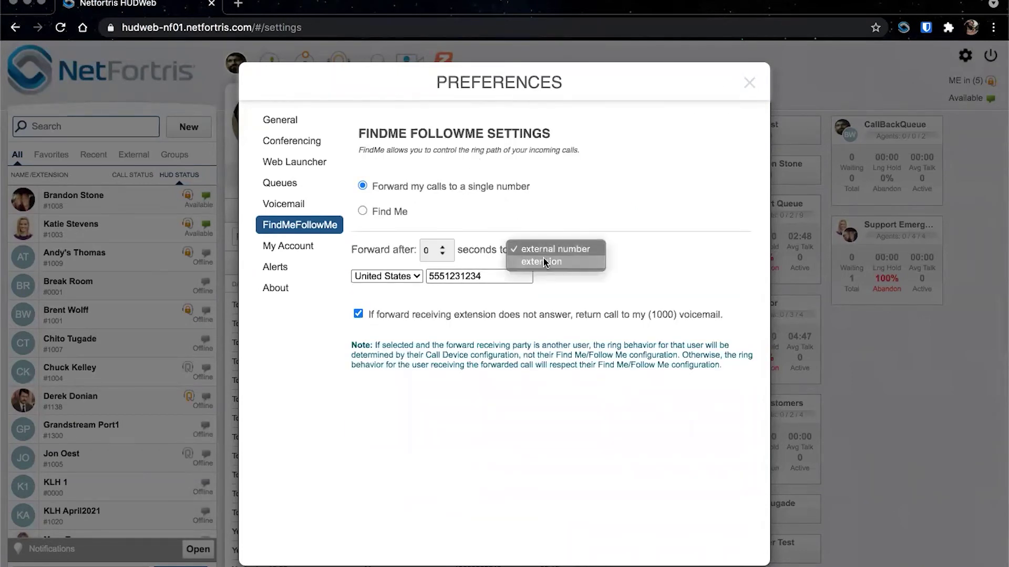
pyautogui.click(543, 261)
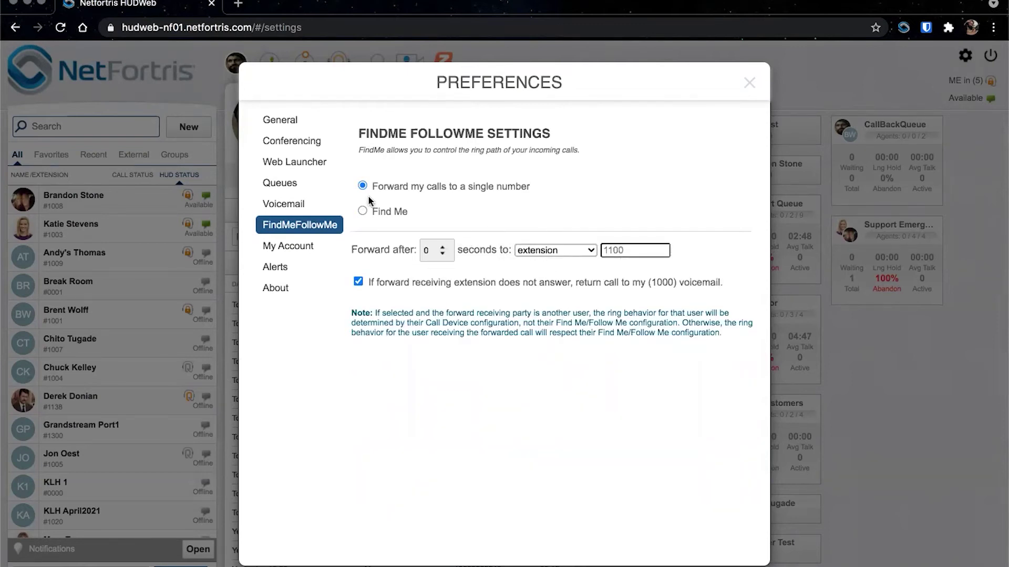
pyautogui.click(362, 211)
pyautogui.click(749, 83)
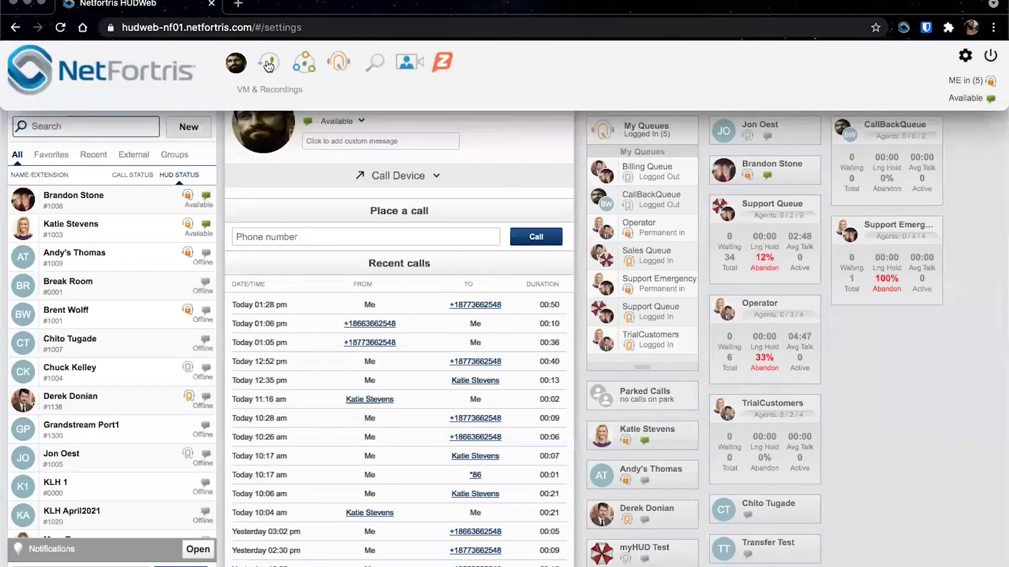
pyautogui.click(269, 65)
# - Play and then delete the 05/10/21 recording in My Recordings, then open Conferencing
pyautogui.click(317, 152)
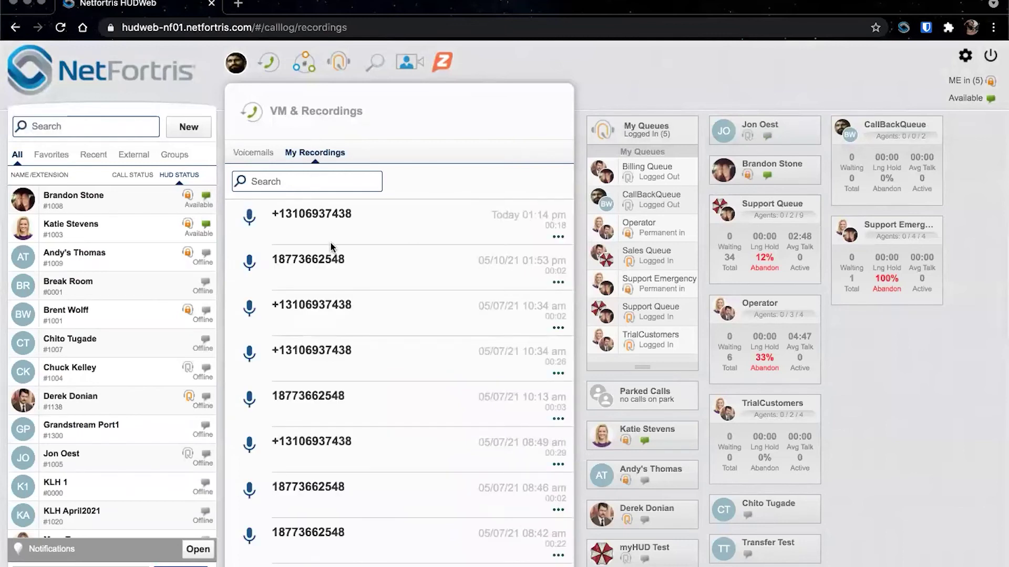
pyautogui.click(322, 261)
pyautogui.click(279, 283)
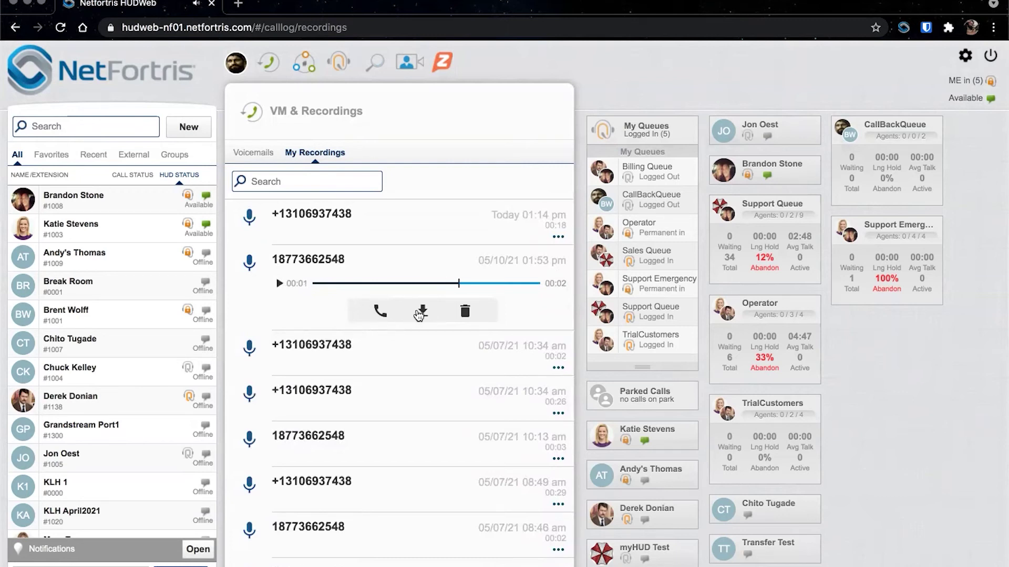
pyautogui.click(464, 311)
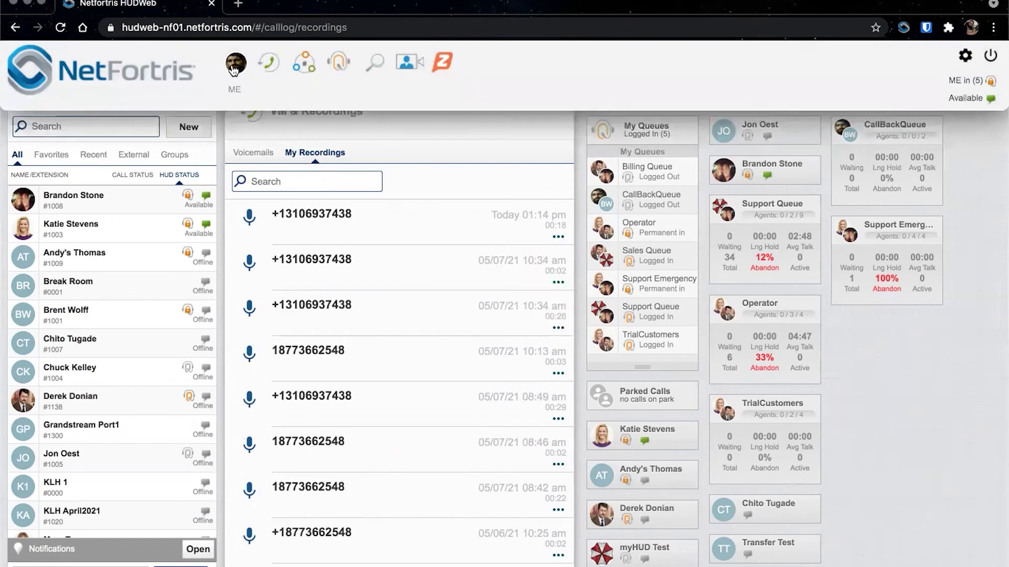
pyautogui.click(304, 63)
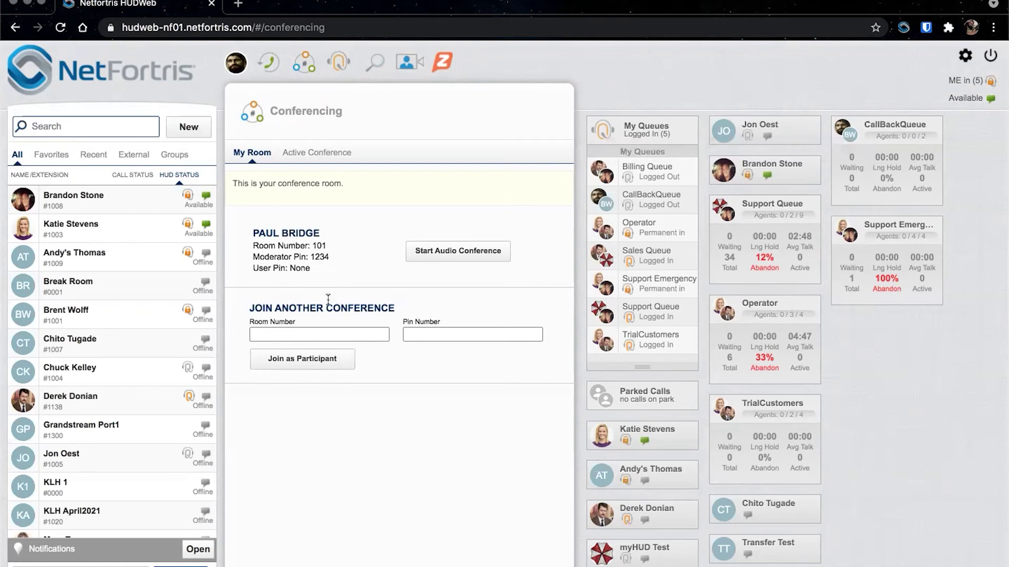
# - Start an audio conference and add a colleague plus an external phone number
pyautogui.click(423, 255)
pyautogui.click(429, 254)
pyautogui.write('katie')
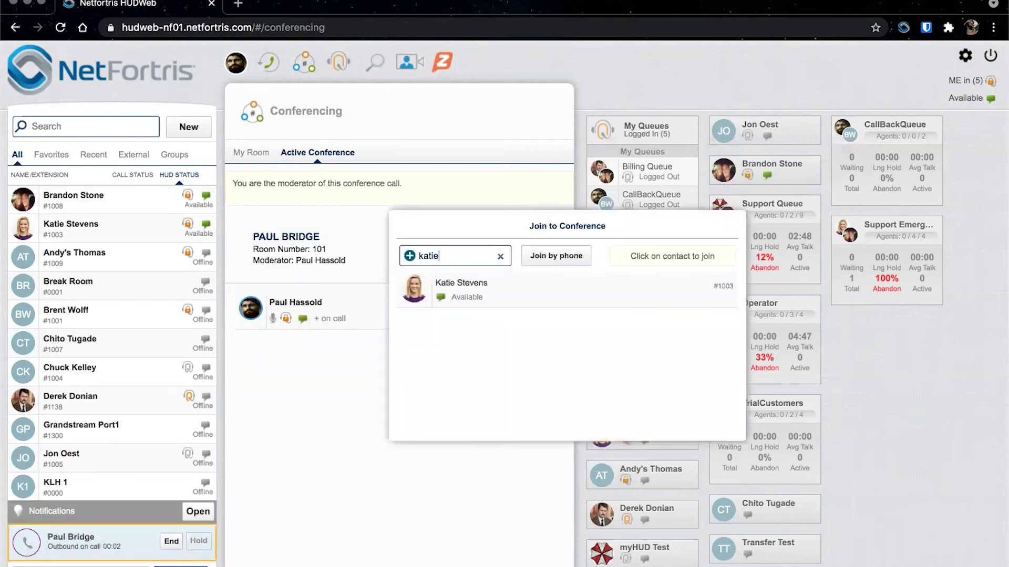
pyautogui.click(440, 284)
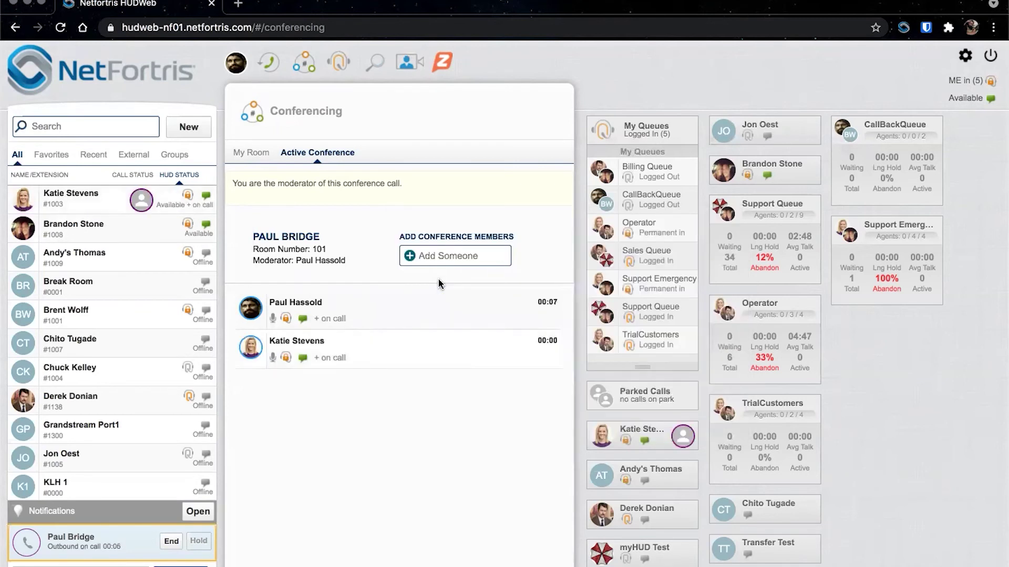
pyautogui.click(438, 251)
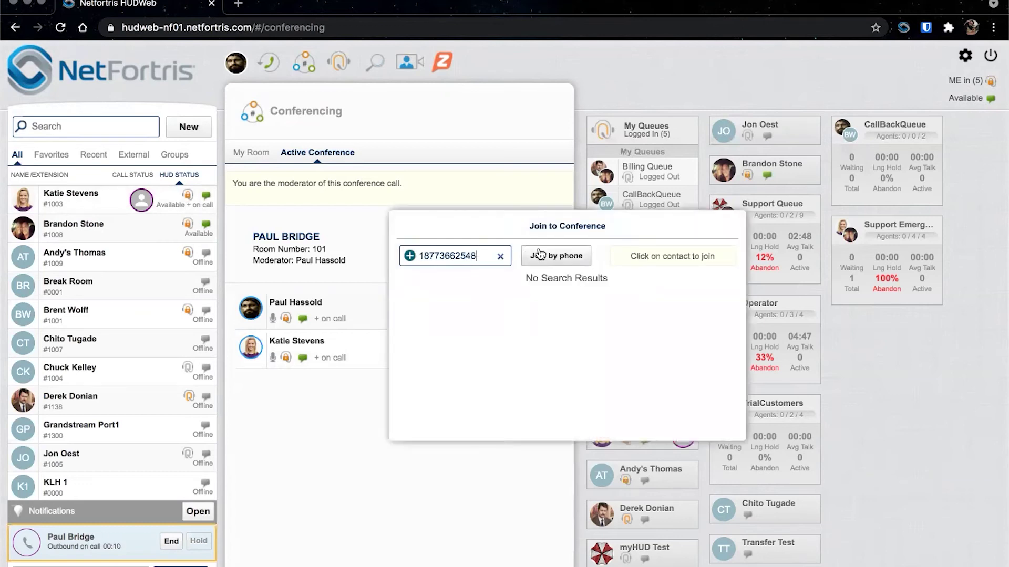
pyautogui.click(536, 257)
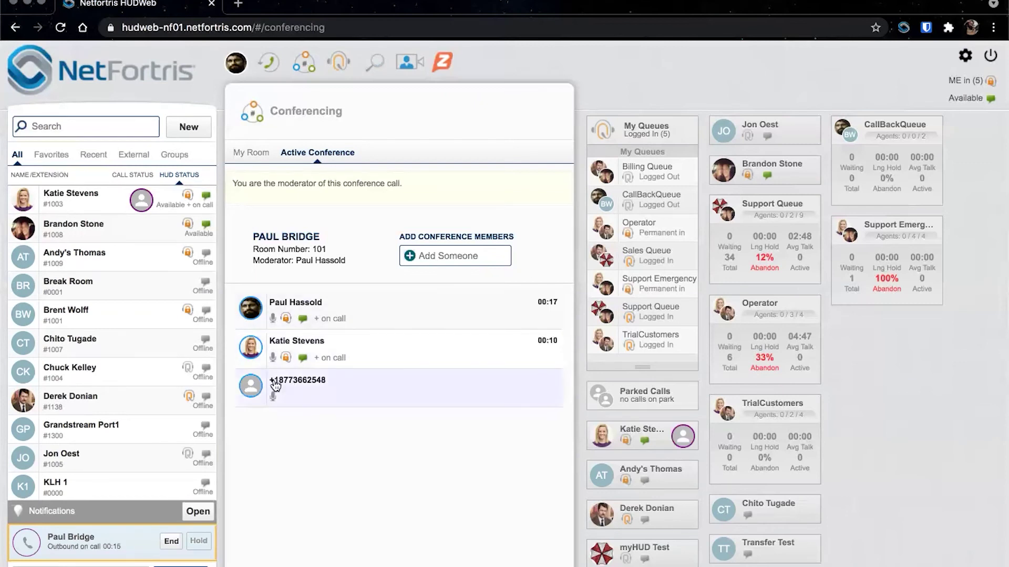
# - Mute the external phone participant, then leave the conference call
pyautogui.click(258, 389)
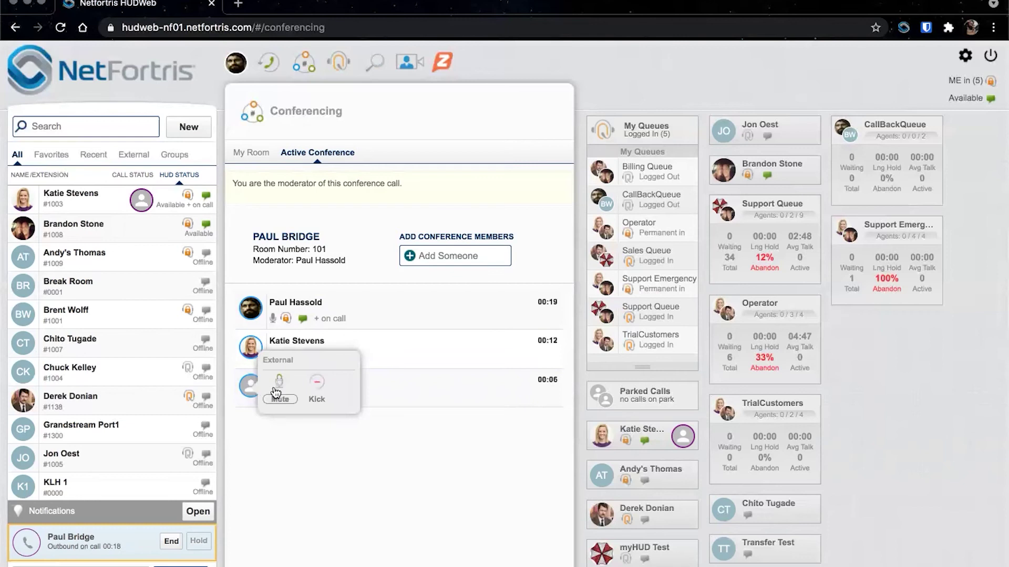
pyautogui.click(281, 393)
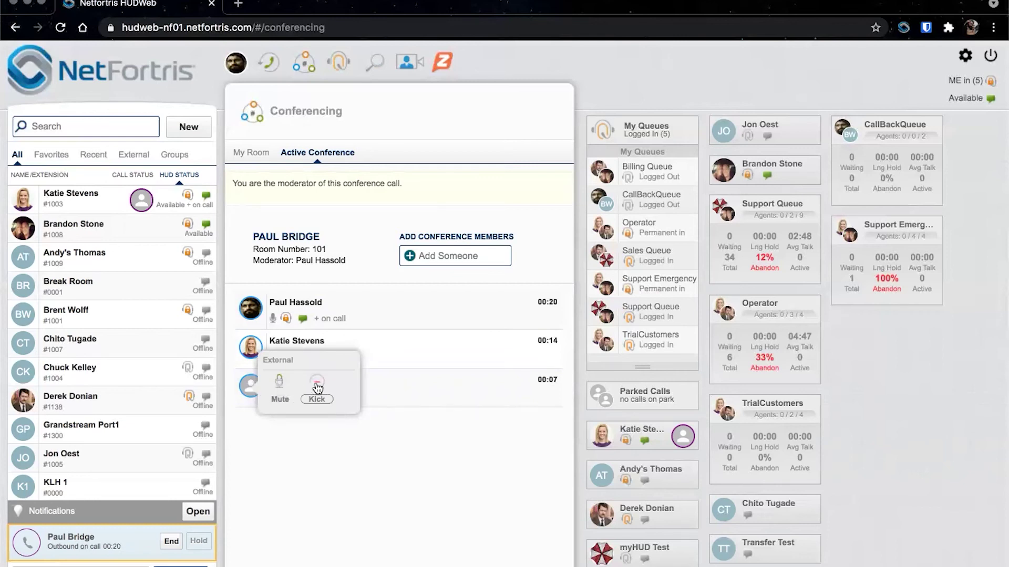
pyautogui.click(256, 349)
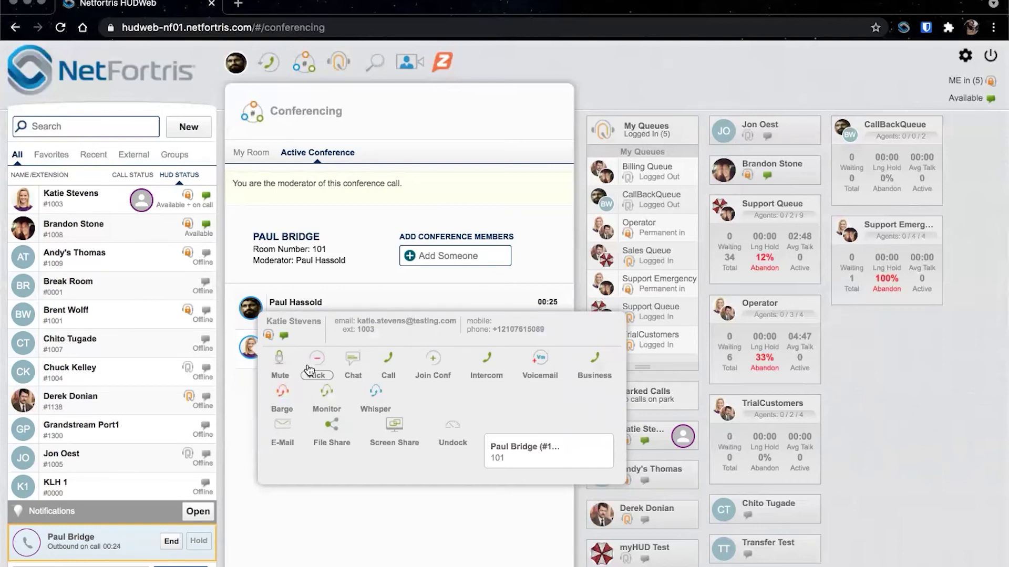
pyautogui.click(249, 310)
pyautogui.click(320, 331)
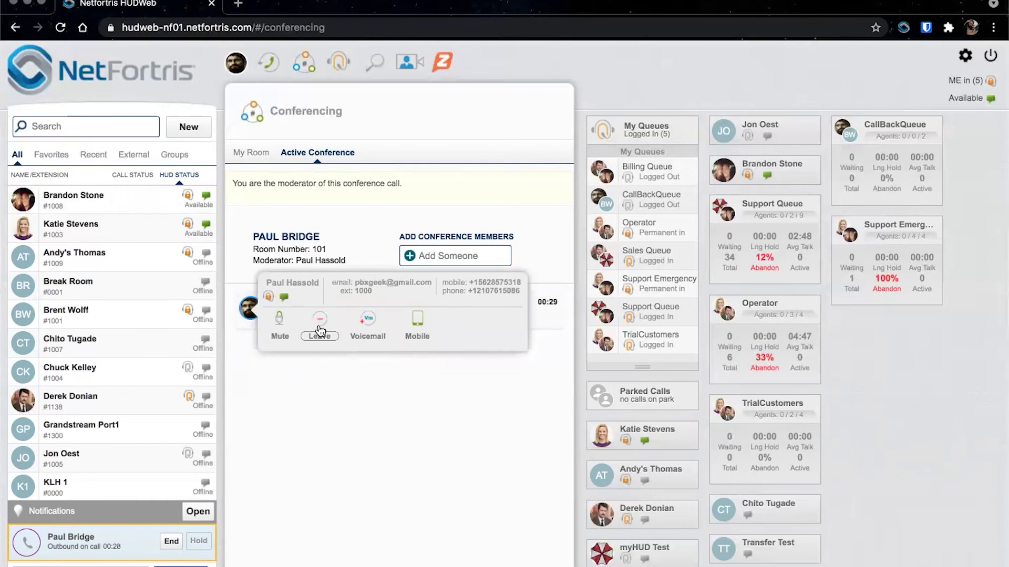
pyautogui.click(251, 151)
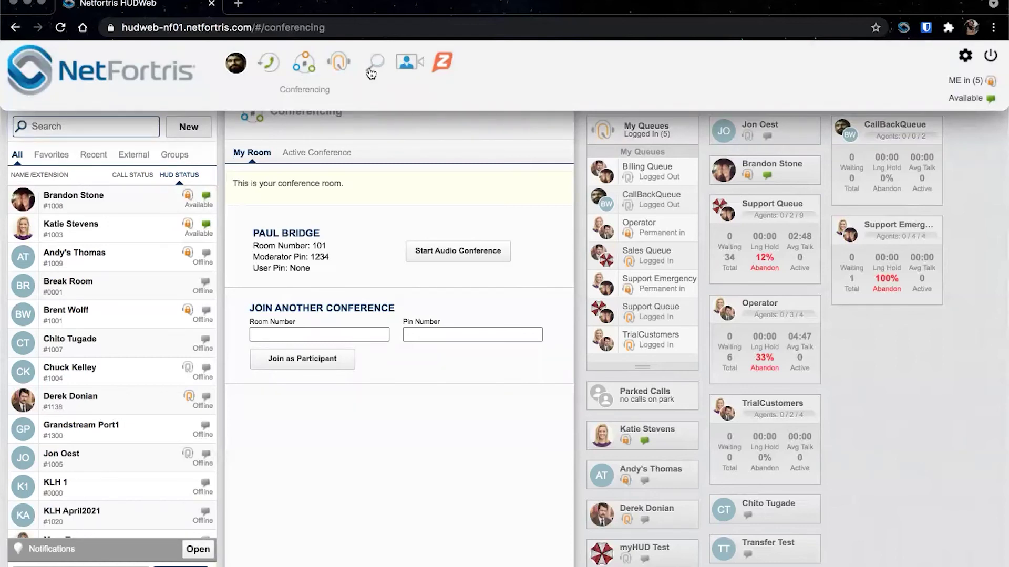
# - Switch to the Zoom-powered Video Collaboration page from the top navigation bar
pyautogui.click(403, 69)
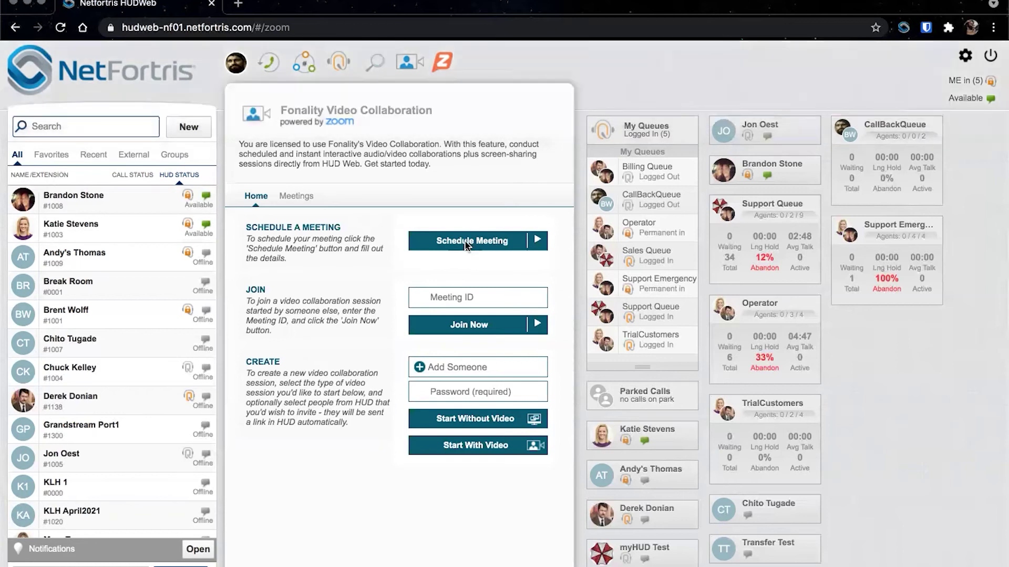
# - Schedule a password-protected meeting, select its invitation text, and close the calendar window
pyautogui.click(469, 245)
pyautogui.click(725, 134)
pyautogui.write('4321')
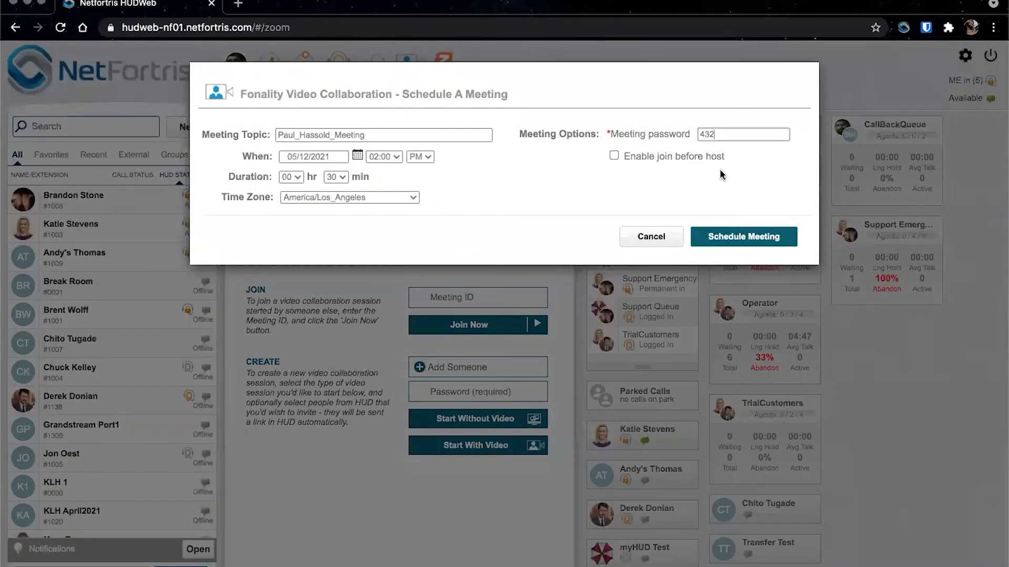
pyautogui.click(725, 238)
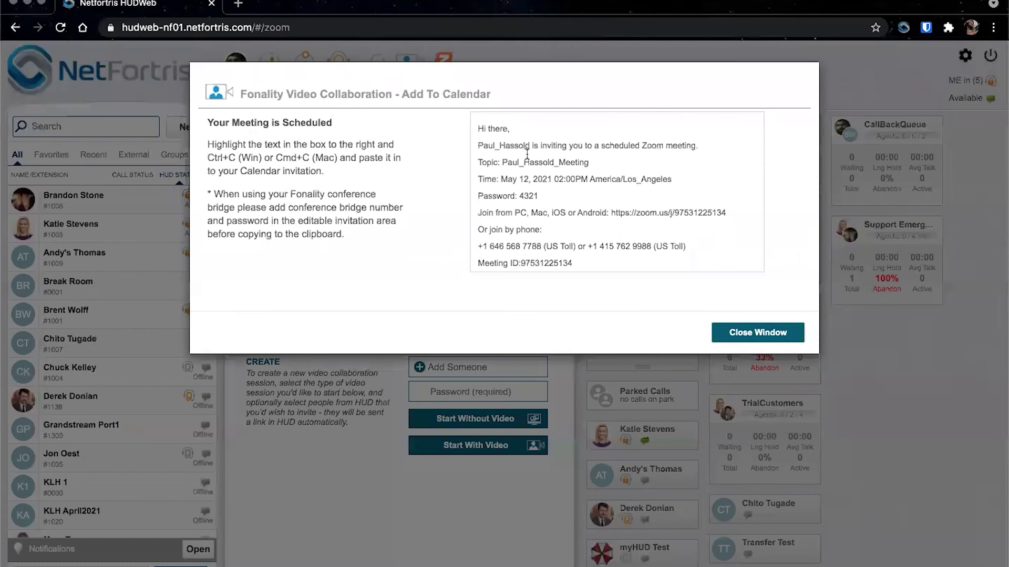
pyautogui.moveTo(589, 263); pyautogui.dragTo(478, 115)
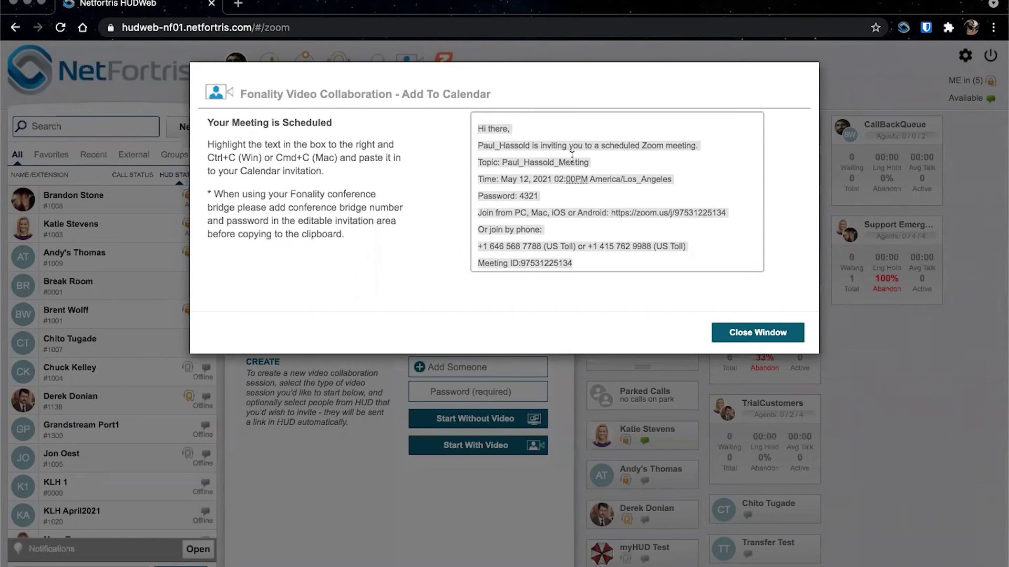
pyautogui.click(728, 333)
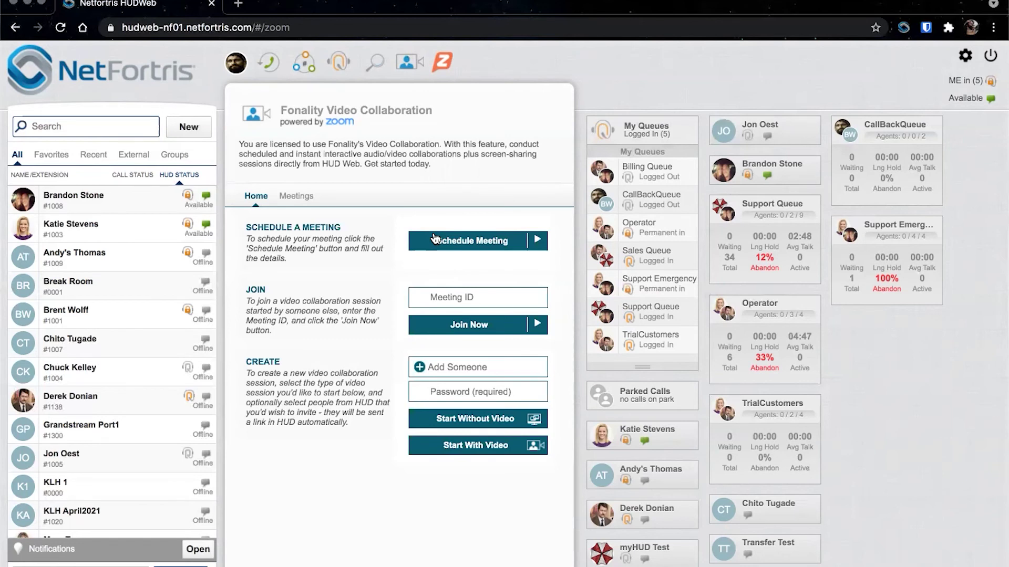
pyautogui.click(429, 293)
# - Add two team members to the new session by name search and enter a session password
pyautogui.click(450, 367)
pyautogui.write('jon')
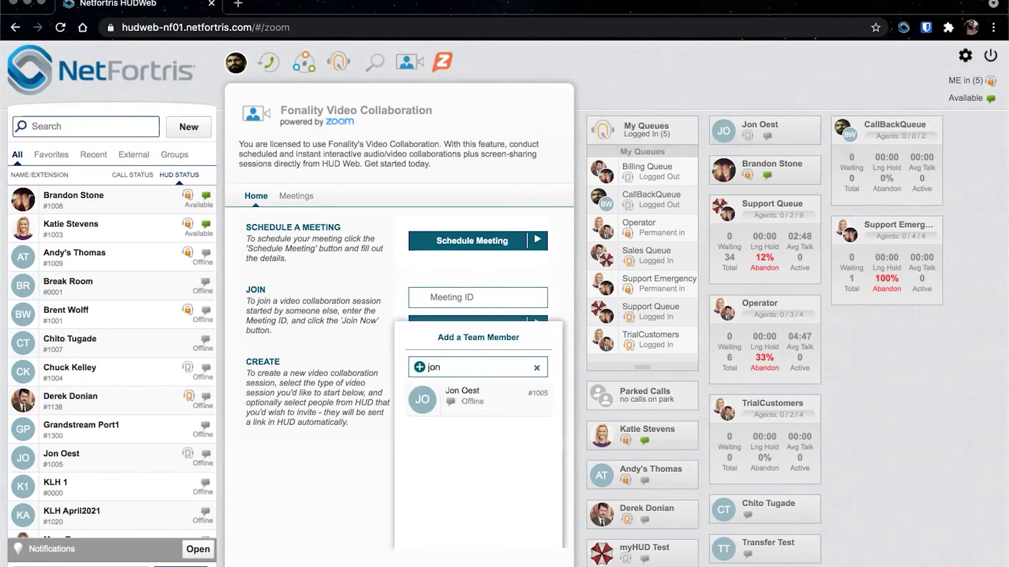
pyautogui.click(451, 403)
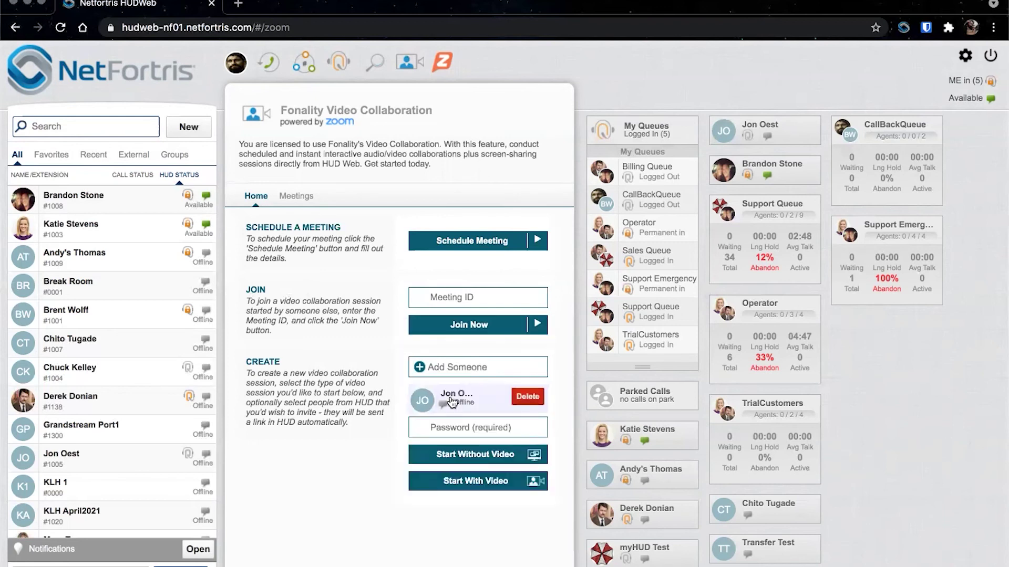
pyautogui.write('katie')
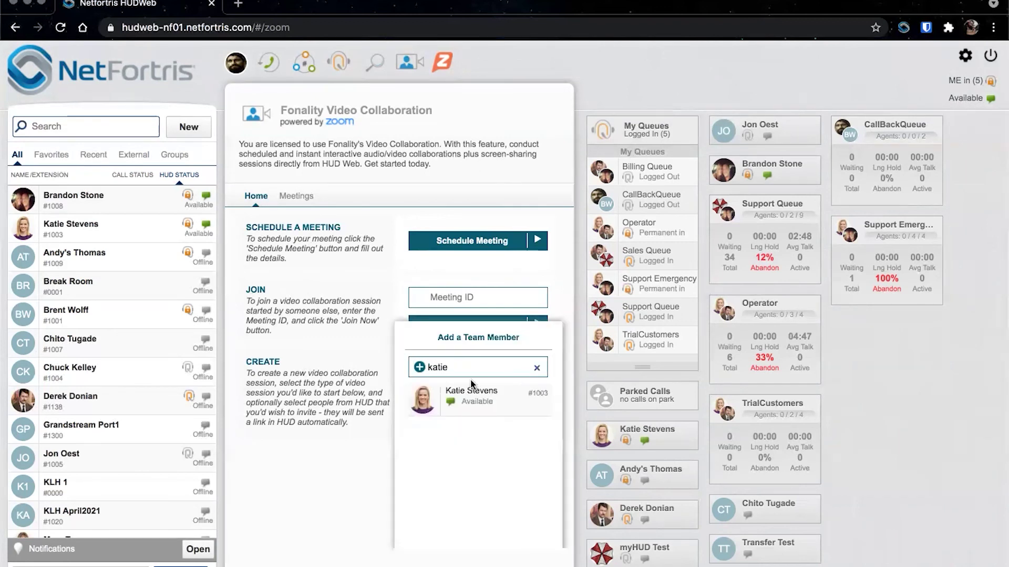
pyautogui.click(465, 391)
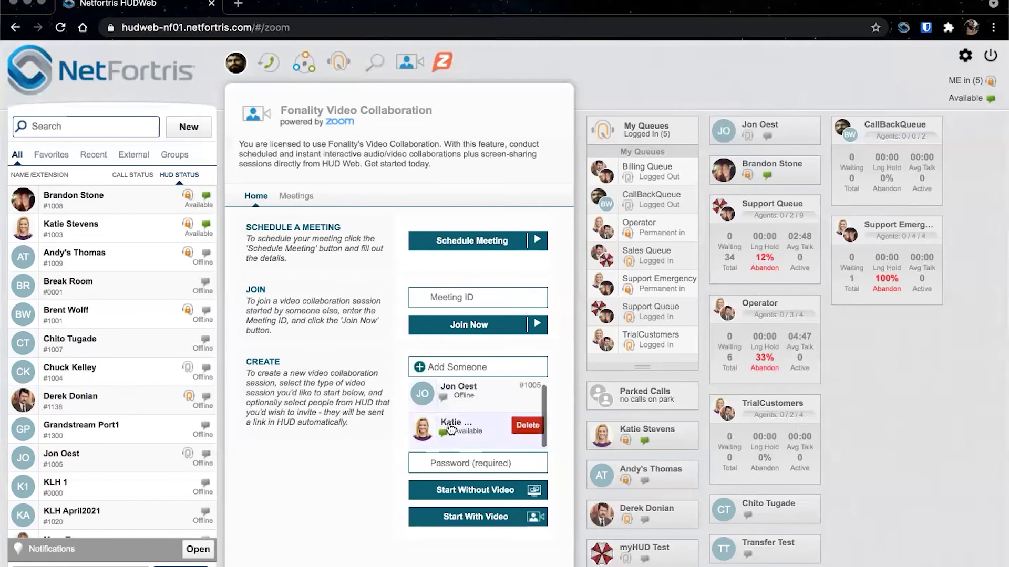
pyautogui.click(441, 462)
pyautogui.write('4321')
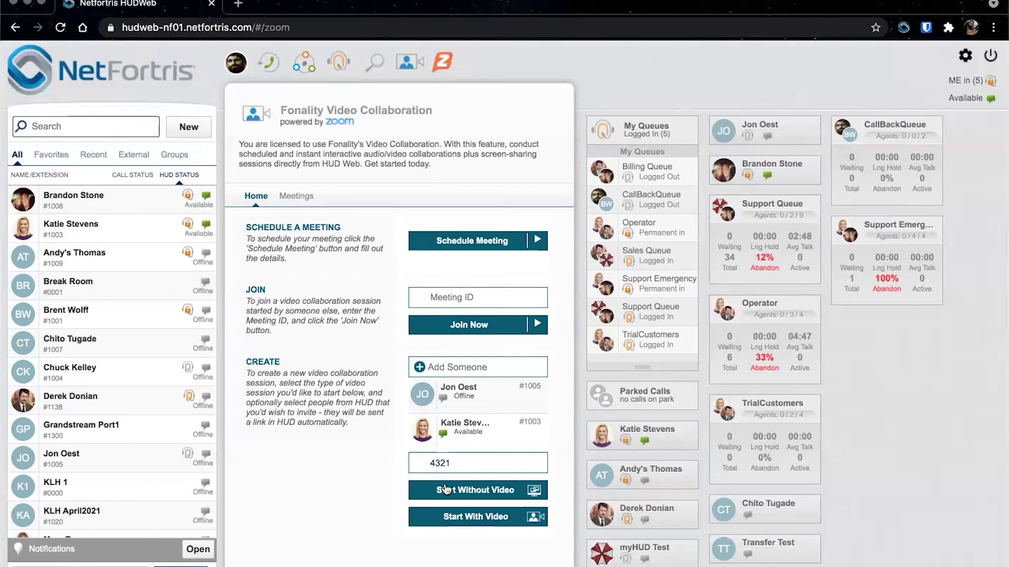
pyautogui.click(296, 195)
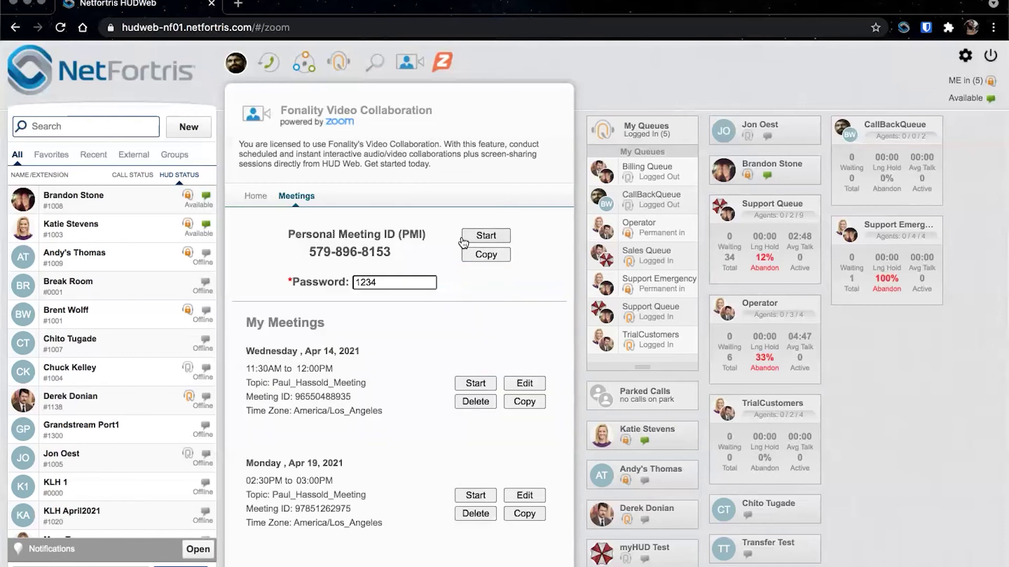
# - Highlight the Personal Meeting ID, deselect it, and scroll down to My Meetings
pyautogui.moveTo(391, 257); pyautogui.dragTo(275, 233)
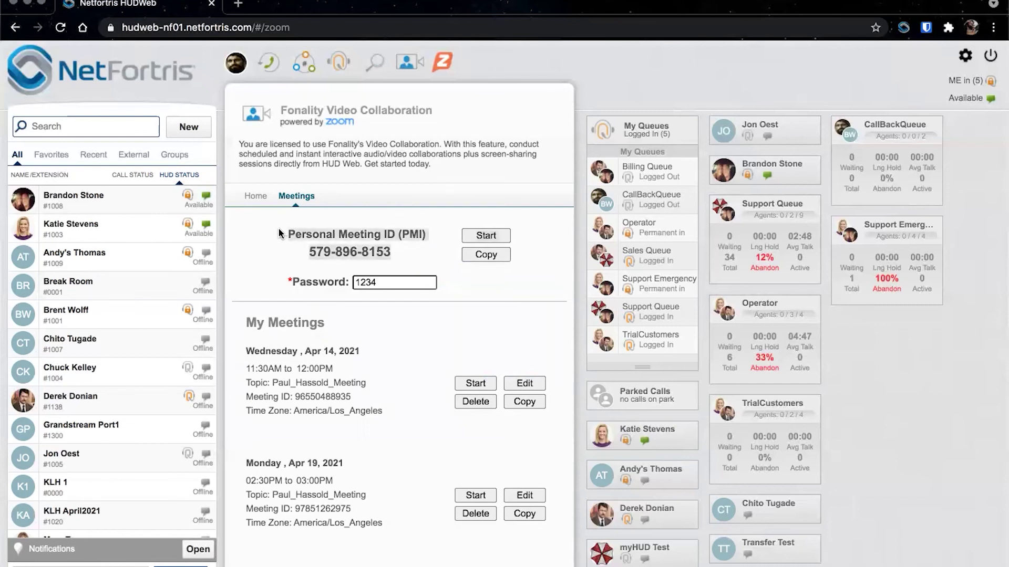
pyautogui.click(354, 251)
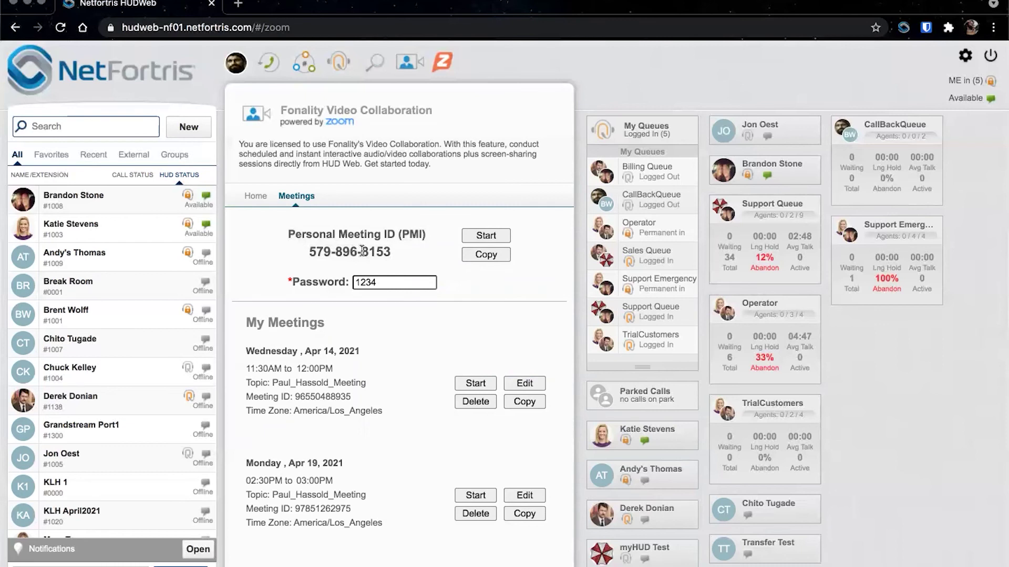
pyautogui.scroll(-3, 420, 294)
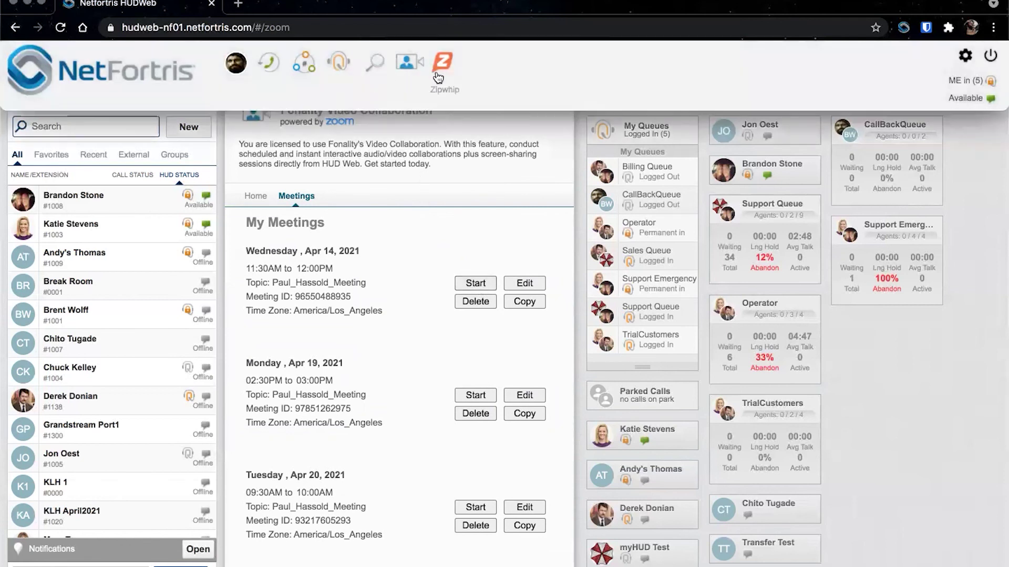
# - Launch the Zipwhip web app in a new browser tab from the header icon
pyautogui.click(438, 77)
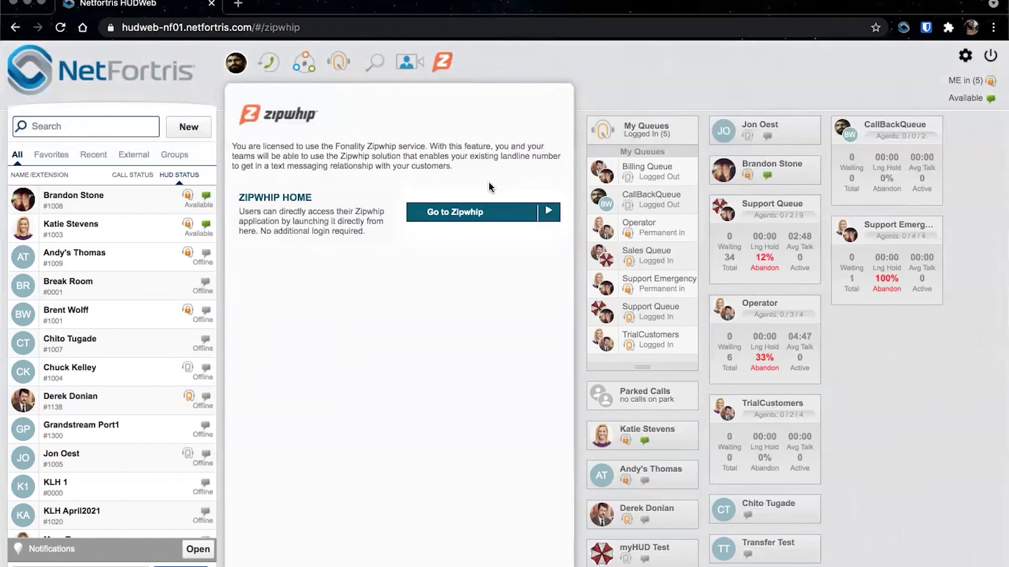
pyautogui.click(477, 212)
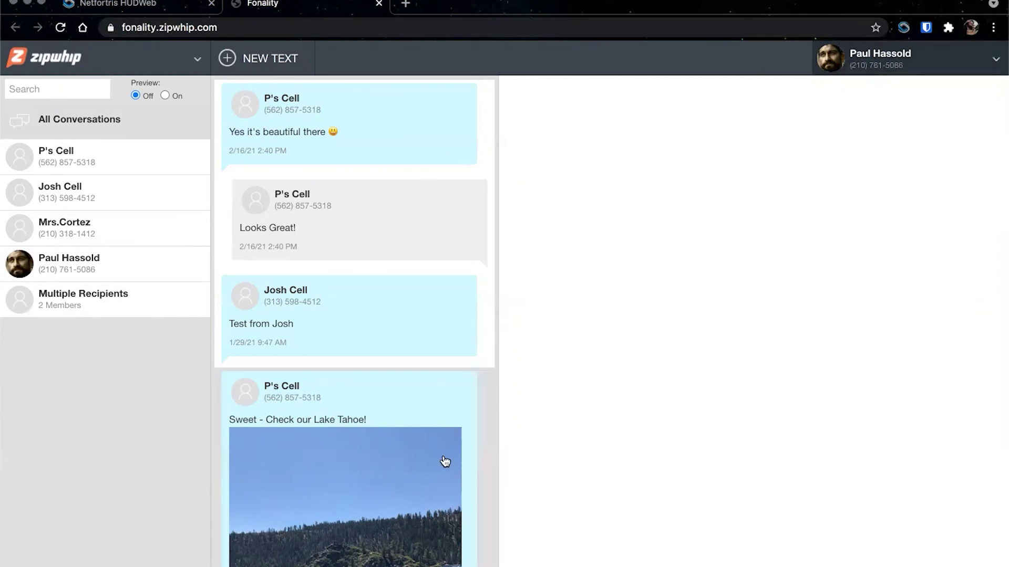
# - View the members of the multiple-recipient group conversation, then close the list
pyautogui.scroll(-6, 445, 461)
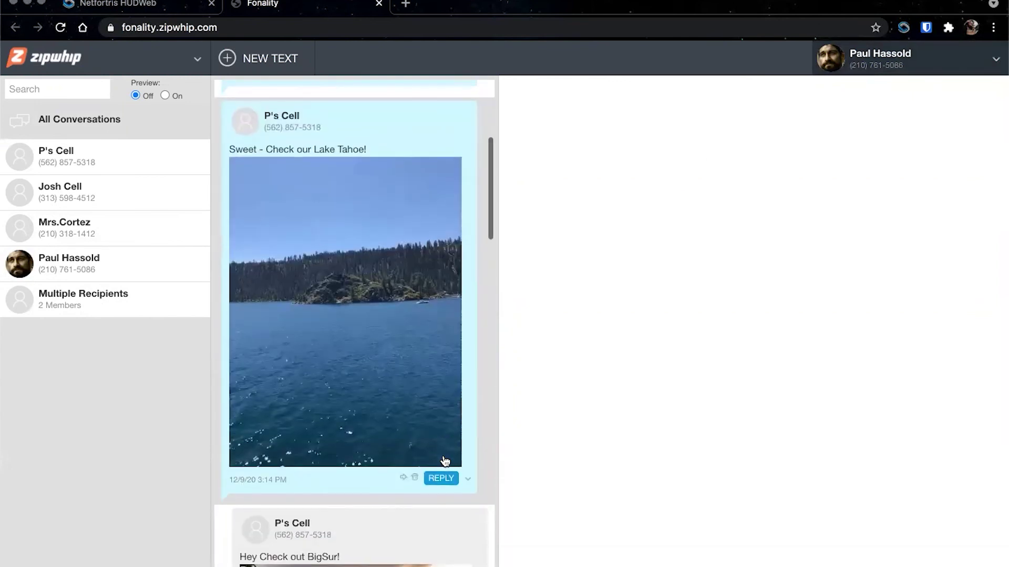
pyautogui.scroll(5, 444, 459)
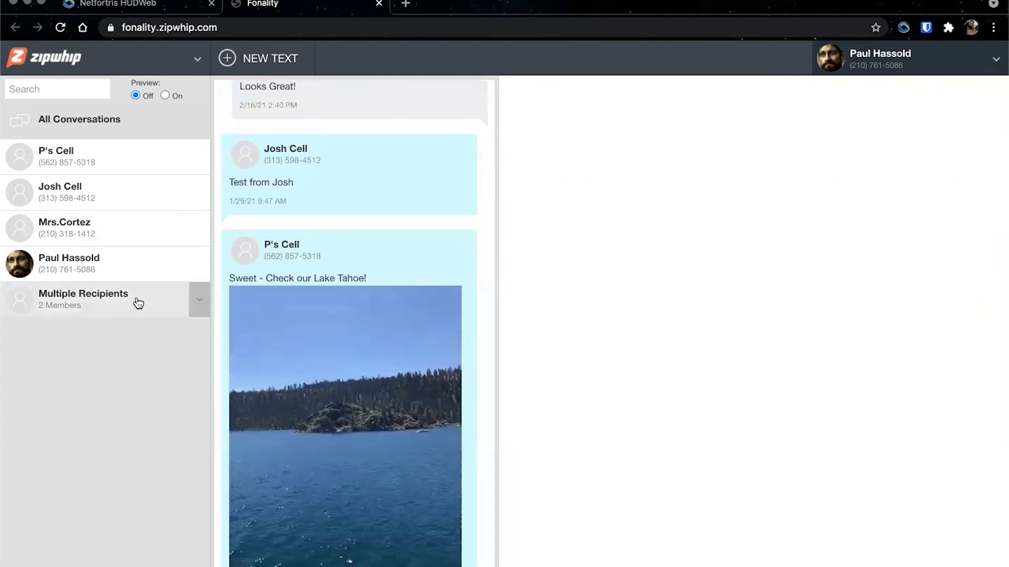
pyautogui.click(199, 305)
pyautogui.click(162, 335)
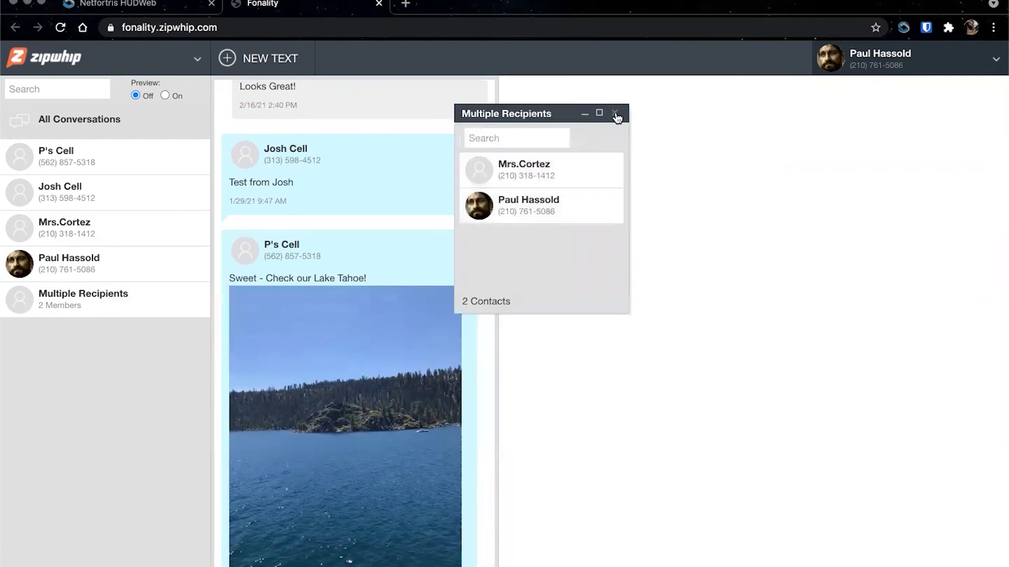
pyautogui.click(615, 112)
# - Turn conversation Preview On, glance at Manage Contacts, and return to the HUDWeb tab
pyautogui.click(119, 263)
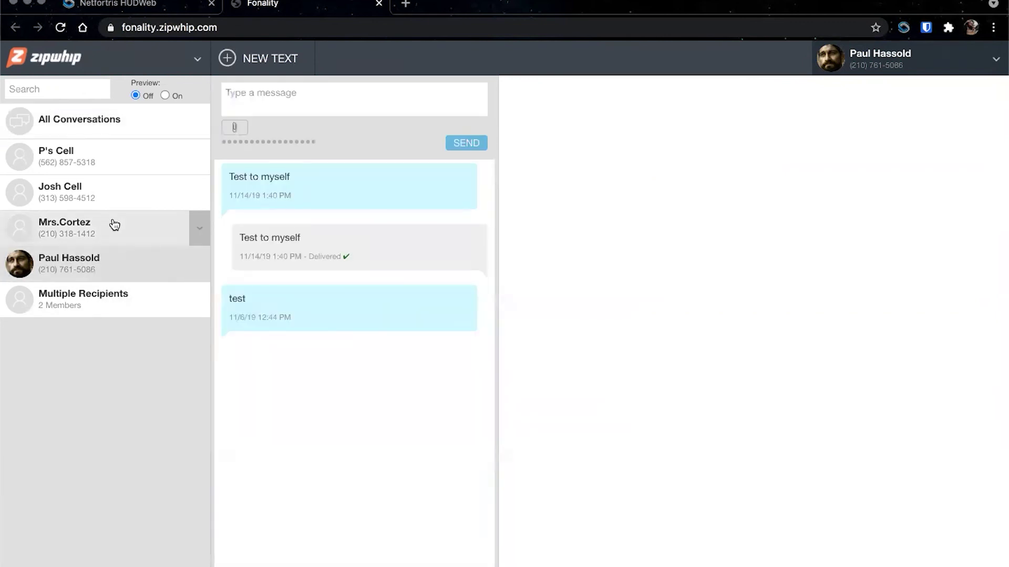
pyautogui.click(114, 234)
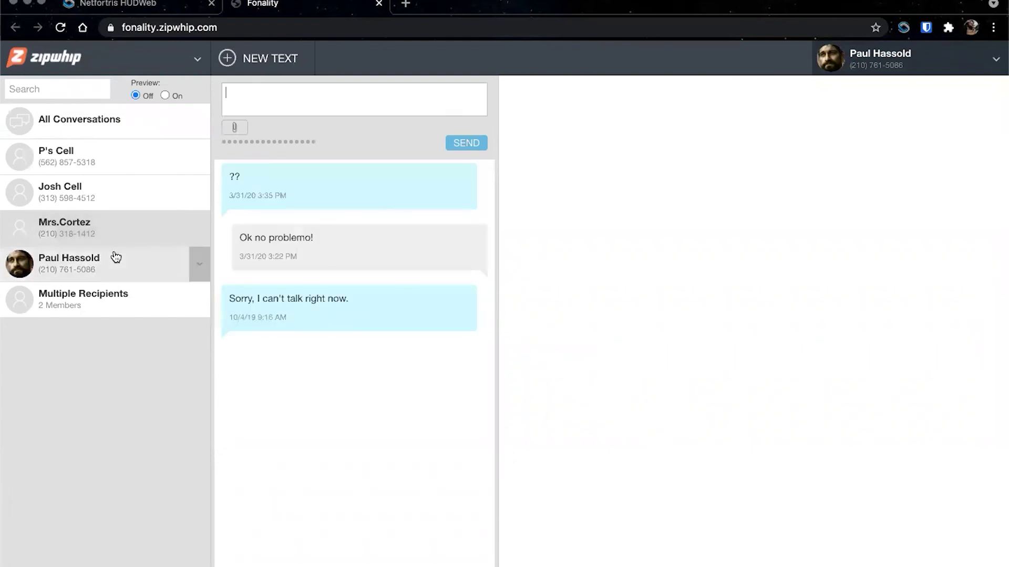
pyautogui.click(113, 259)
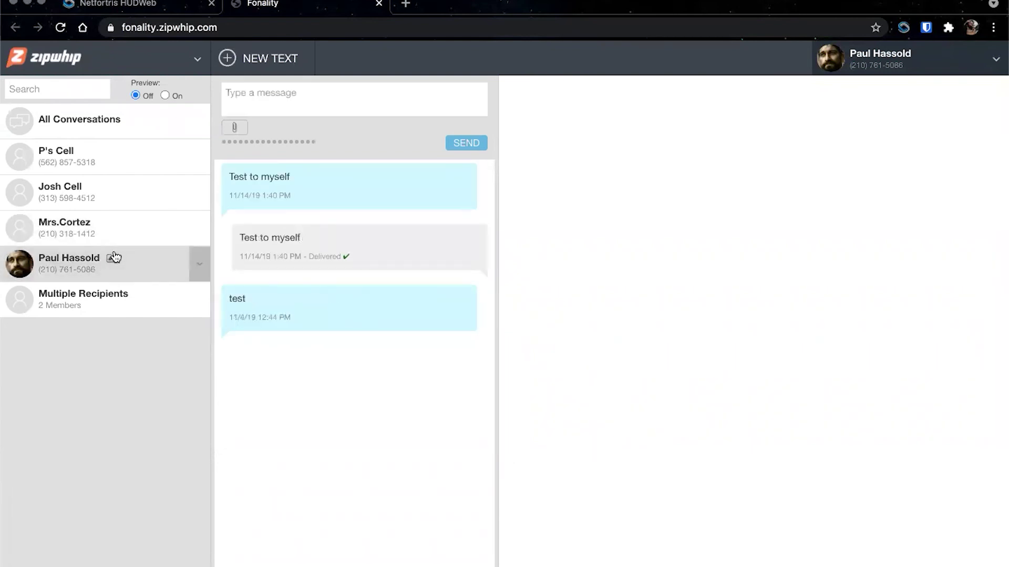
pyautogui.click(165, 95)
pyautogui.click(197, 59)
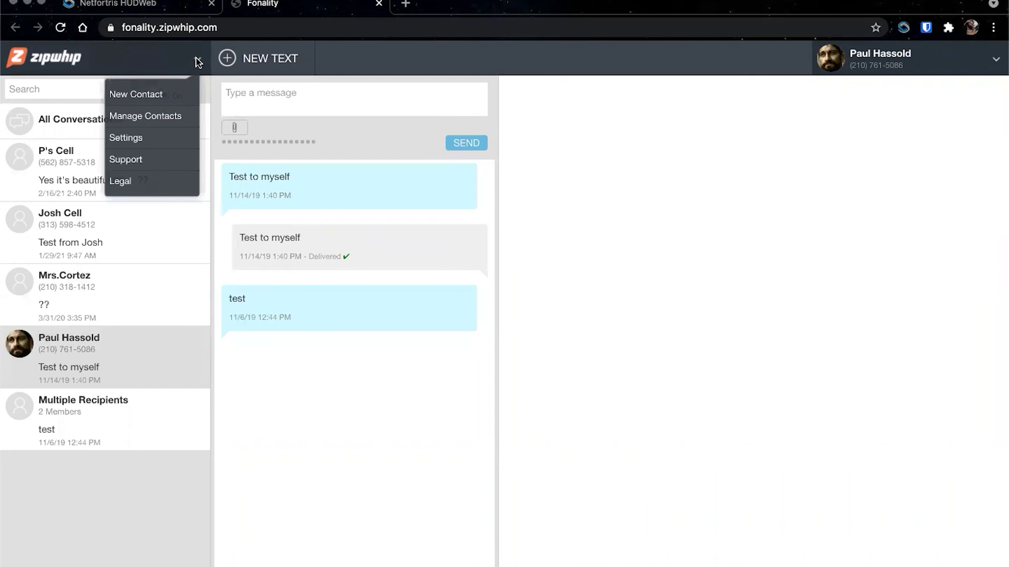
pyautogui.click(167, 118)
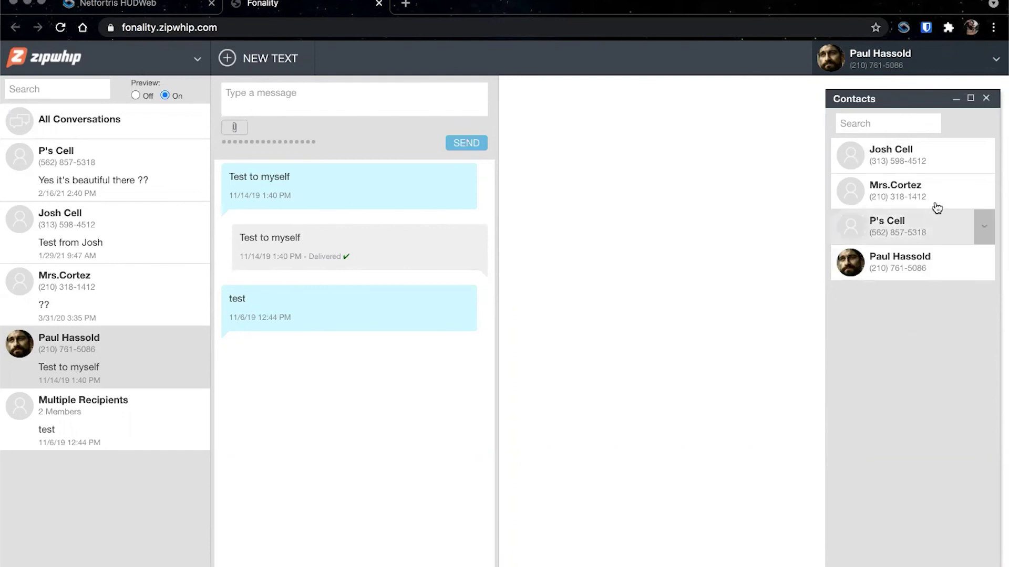
pyautogui.click(986, 103)
pyautogui.click(158, 5)
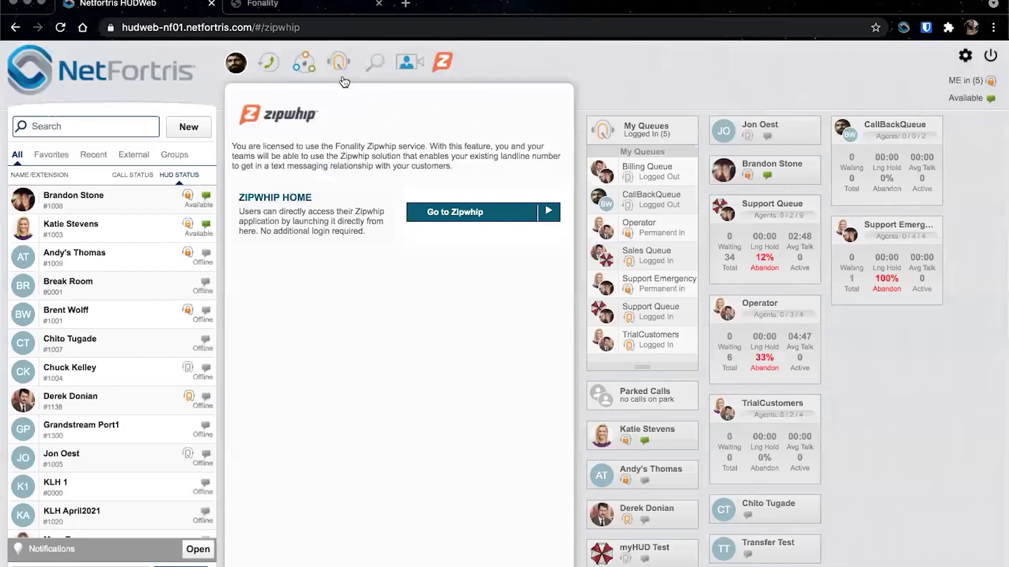
# - Show the Support Queue's stats: 2 of 9 agents, 34 total calls, 12% abandon rate
pyautogui.click(338, 67)
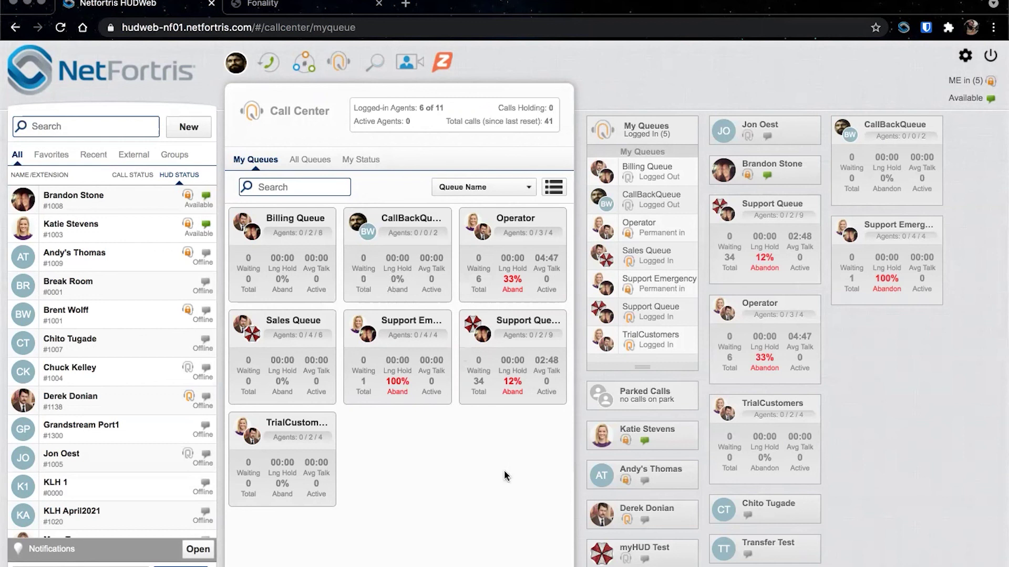
pyautogui.click(498, 342)
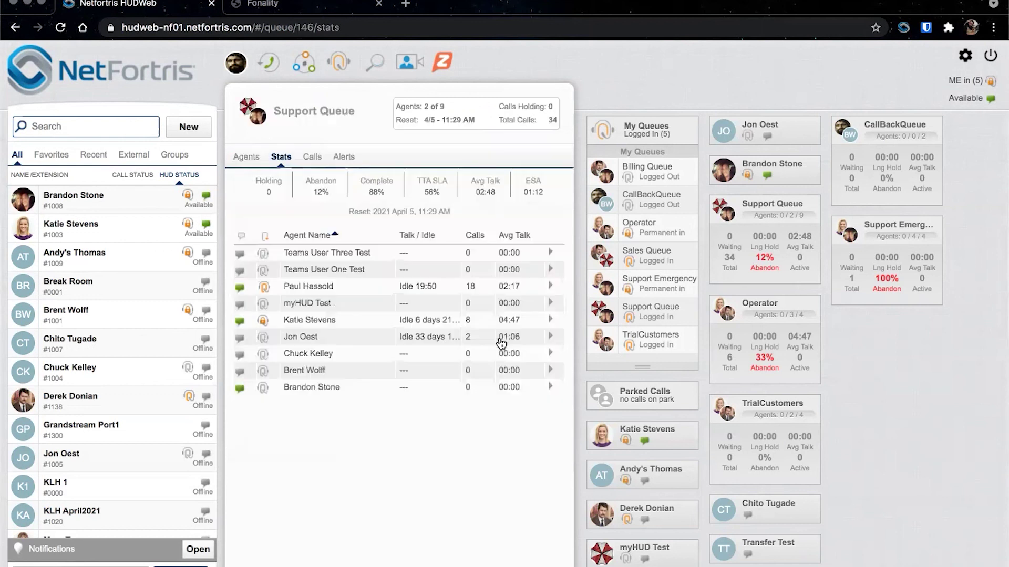